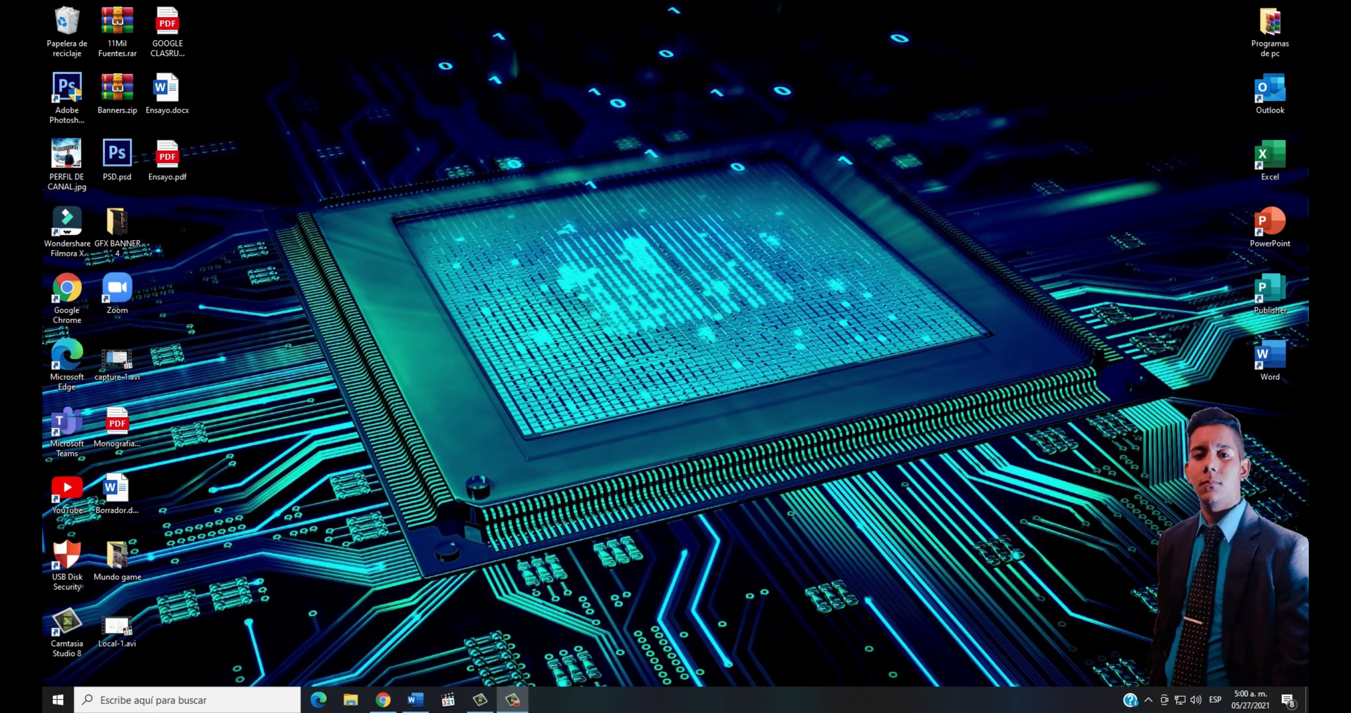
Step: Type 'Jr. Software Oficial' in a new blank document and enlarge it to 48 pt
{"action": "left_click", "coordinate": [415, 699]}
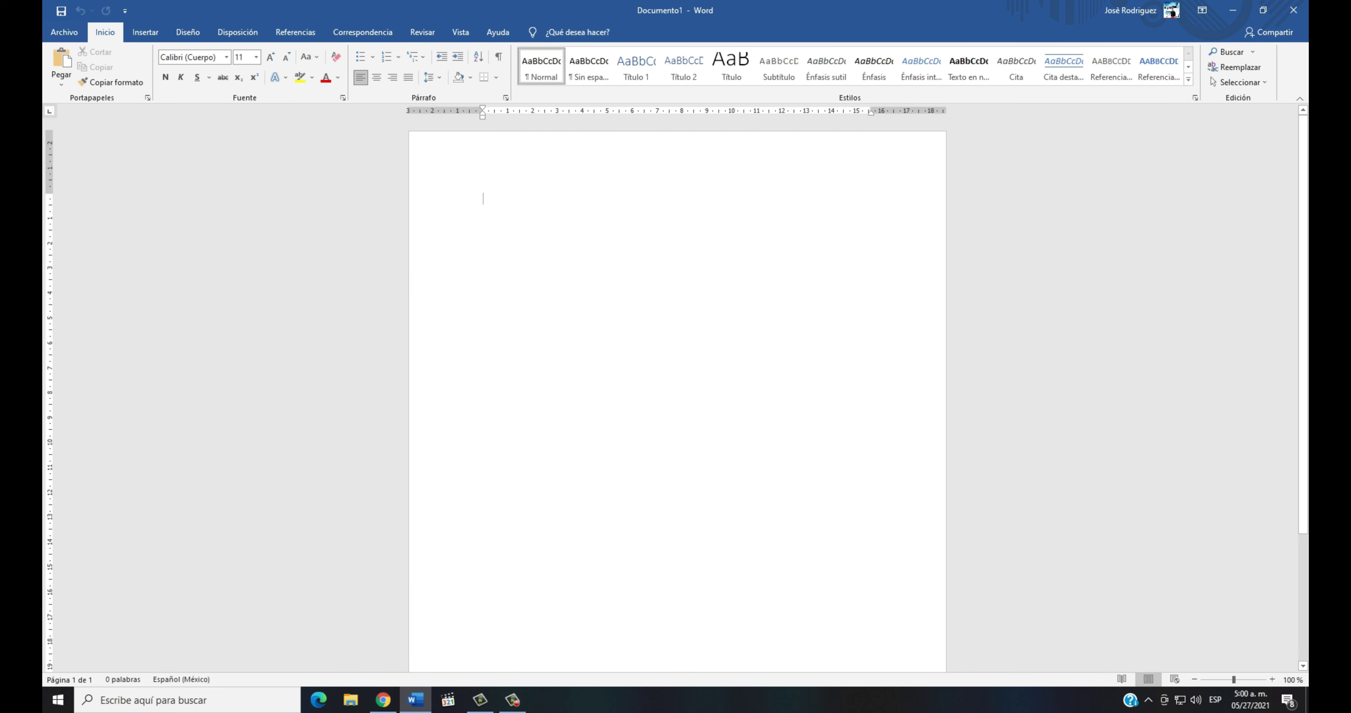
{"action": "type", "text": "Jr. Software Oficial"}
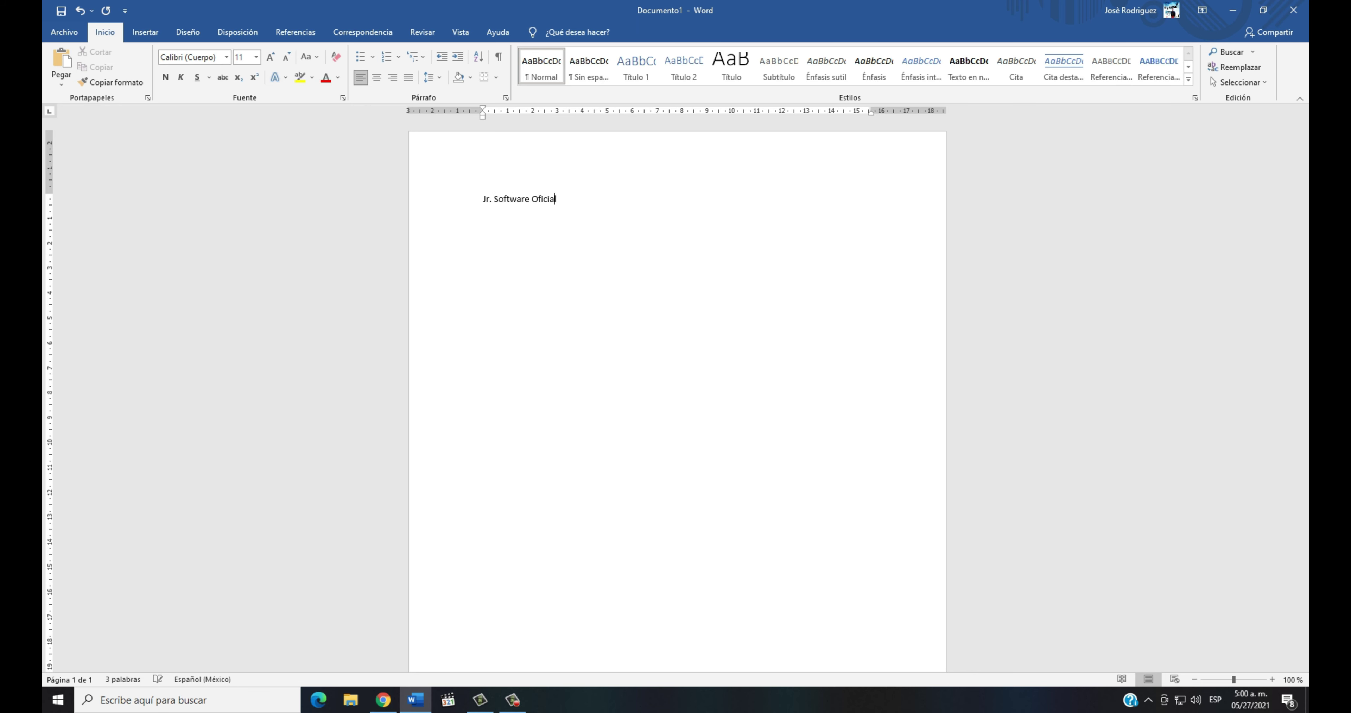
{"action": "key", "text": "ctrl+a"}
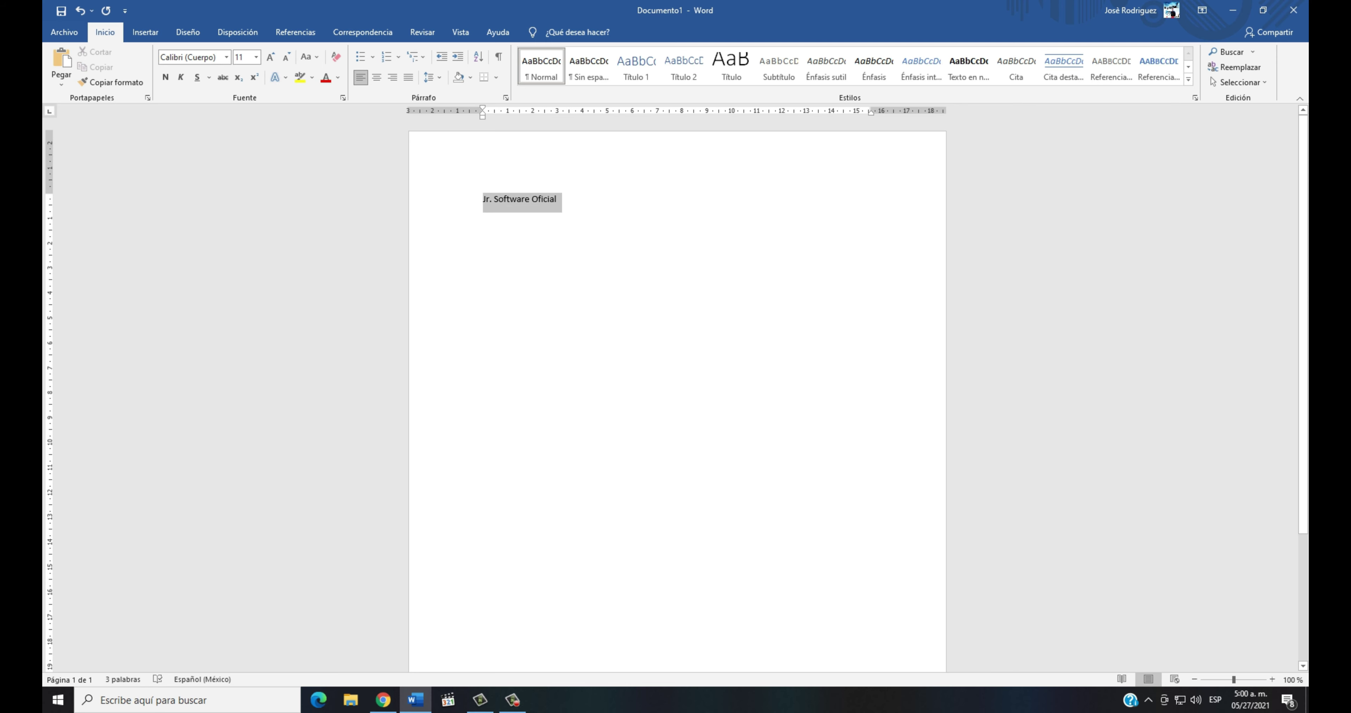
{"action": "left_click", "coordinate": [270, 56]}
{"action": "left_click", "coordinate": [271, 57]}
{"action": "left_click", "coordinate": [271, 56]}
{"action": "left_click", "coordinate": [270, 57]}
{"action": "left_click", "coordinate": [270, 57]}
{"action": "left_click", "coordinate": [271, 56]}
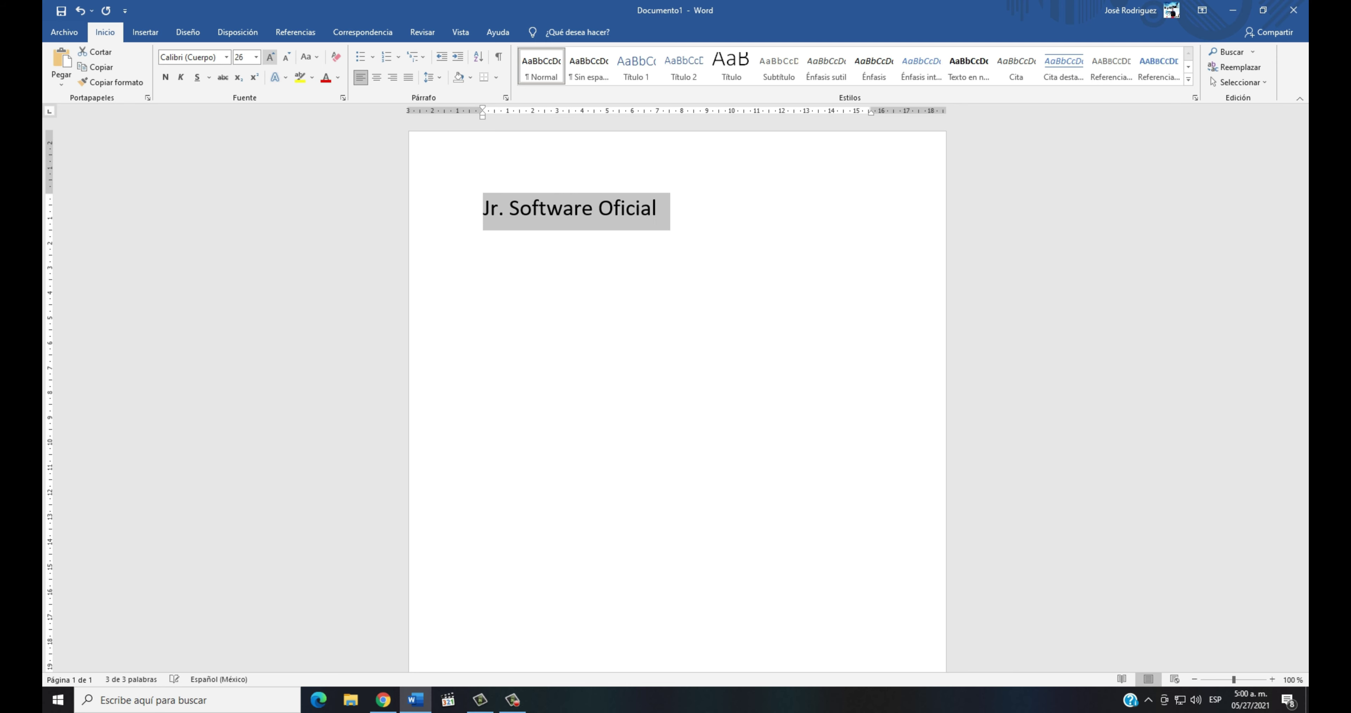
{"action": "left_click", "coordinate": [271, 57]}
{"action": "left_click", "coordinate": [270, 56]}
{"action": "left_click", "coordinate": [271, 56]}
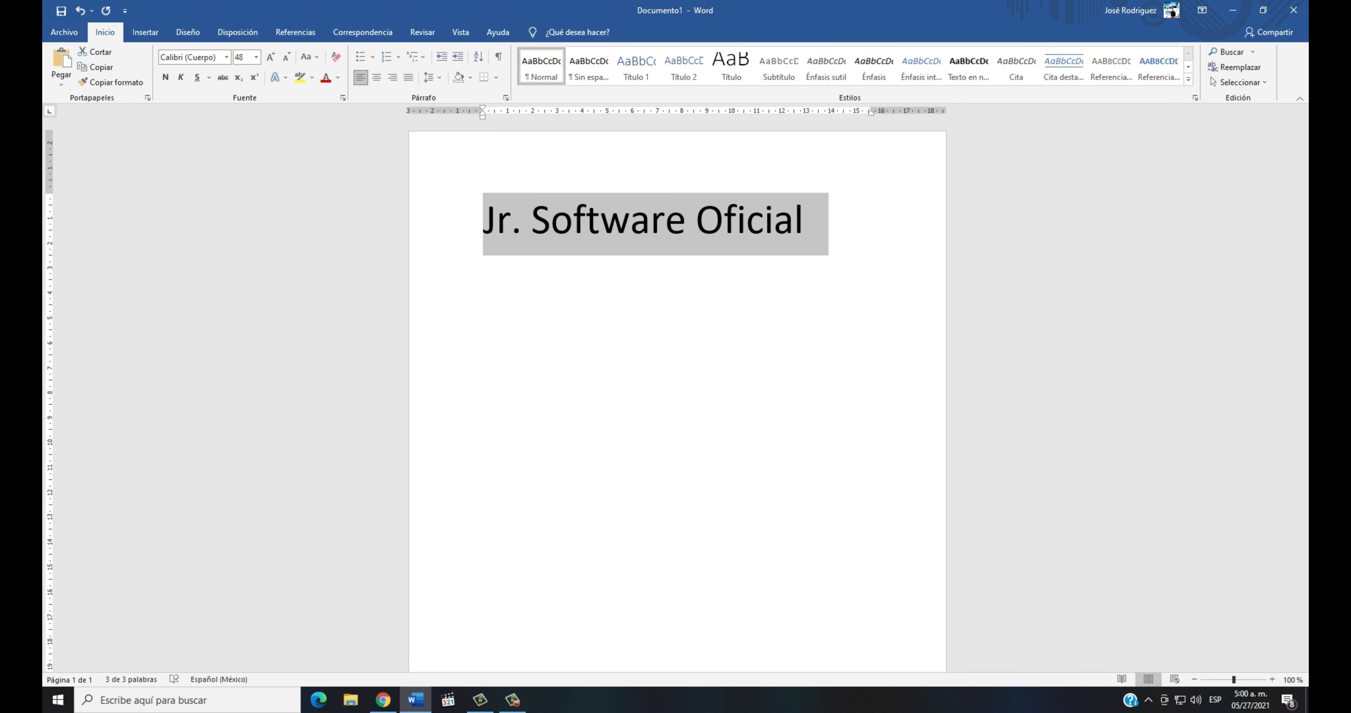
{"action": "scroll", "coordinate": [677, 393], "scroll_direction": "up", "scroll_amount": 16}
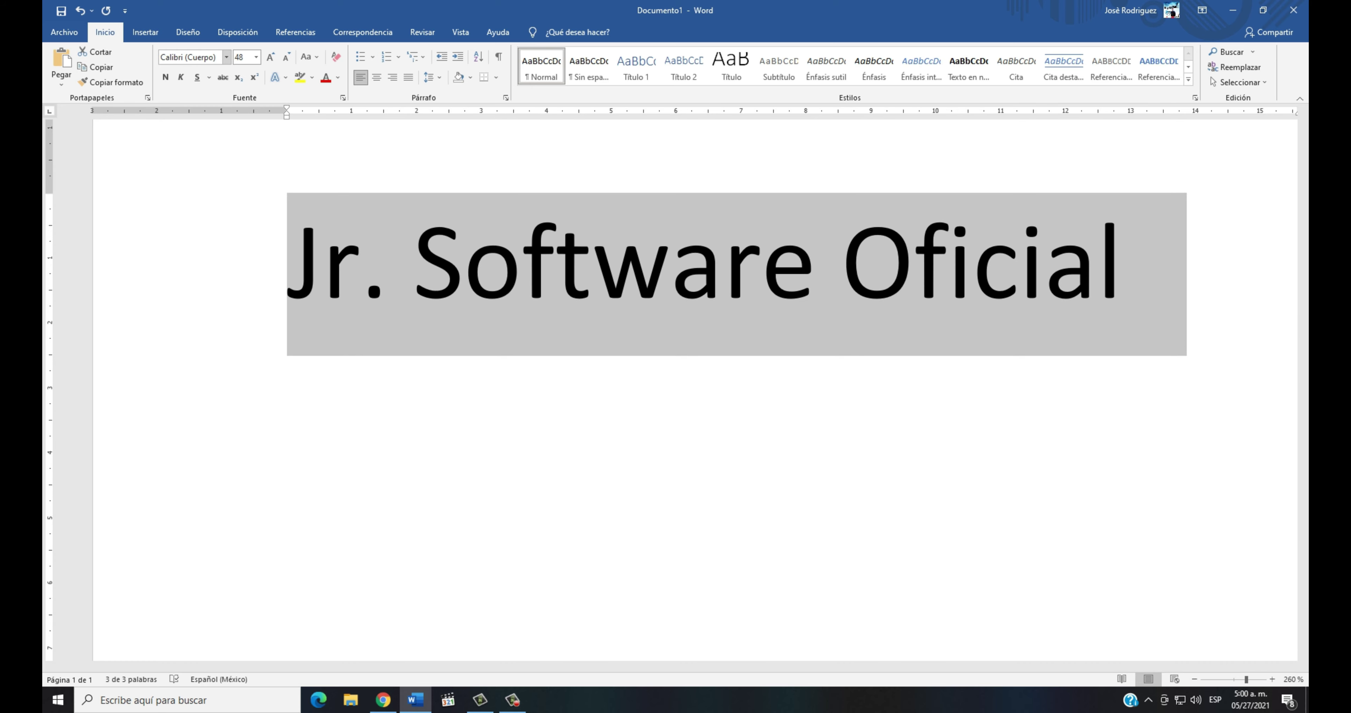
Step: Apply the Chernobyl font to the title and widen the right indent so it fits one line
{"action": "left_click", "coordinate": [226, 57]}
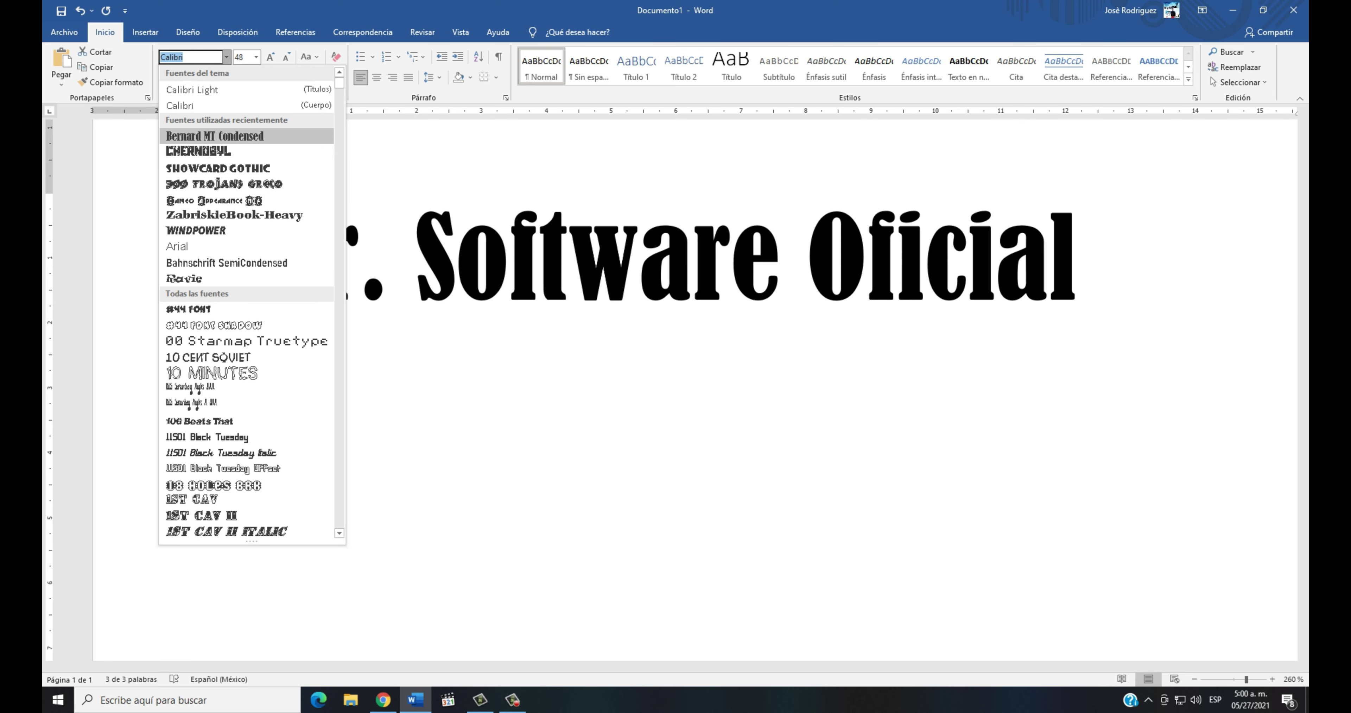
{"action": "left_click", "coordinate": [198, 151]}
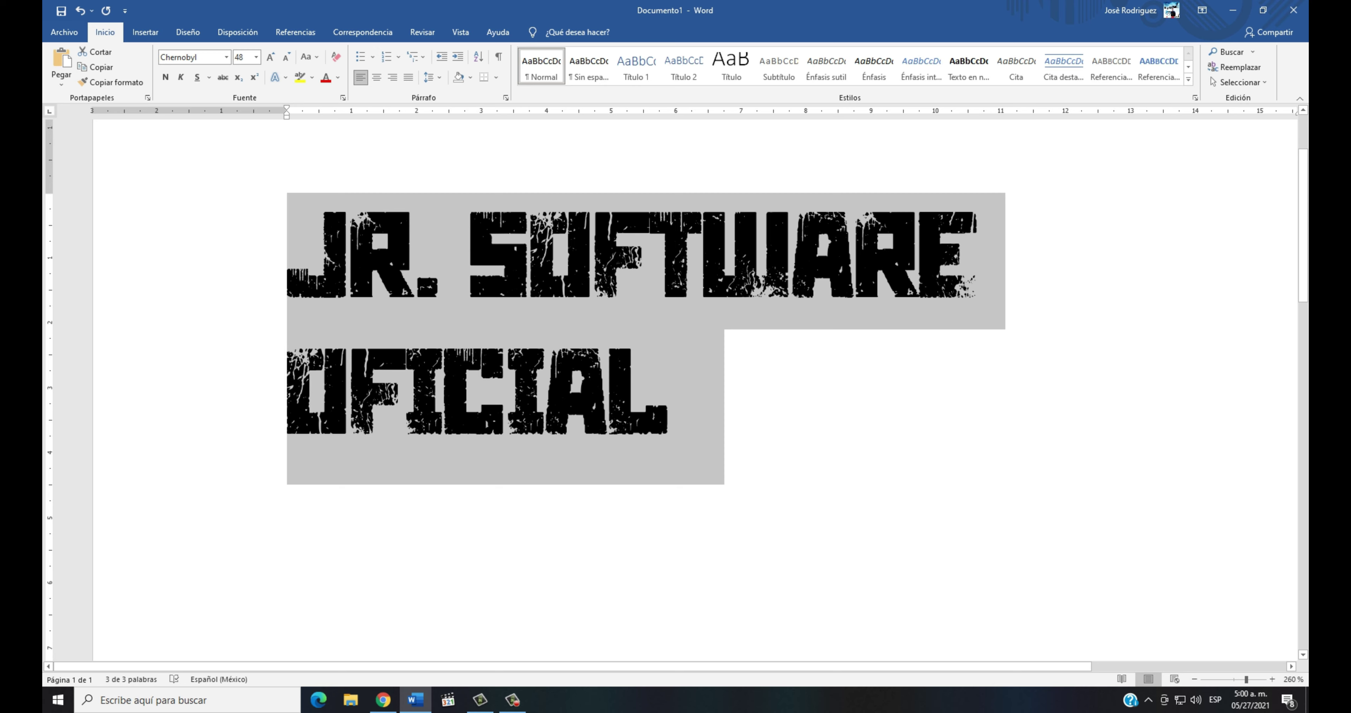
{"action": "scroll", "coordinate": [676, 388], "scroll_direction": "down", "scroll_amount": 1}
{"action": "scroll", "coordinate": [676, 388], "scroll_direction": "down", "scroll_amount": 2}
{"action": "scroll", "coordinate": [676, 387], "scroll_direction": "down", "scroll_amount": 2}
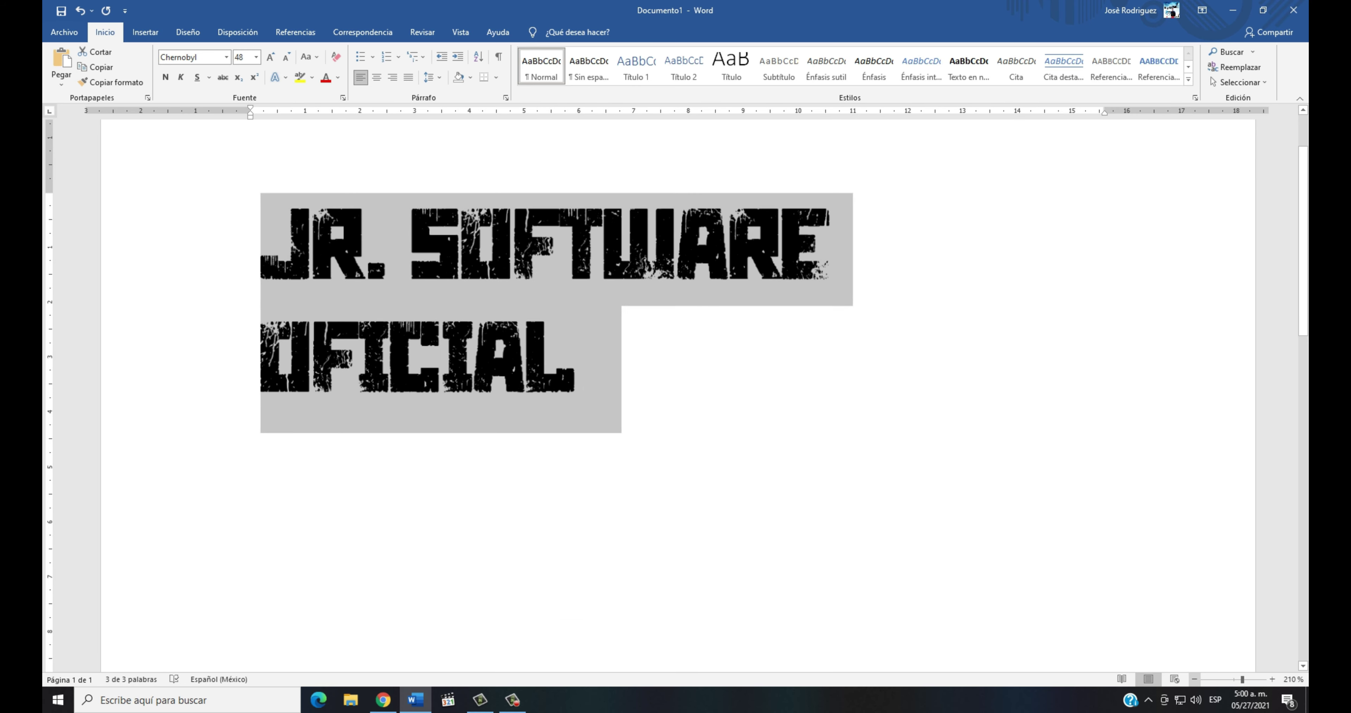
{"action": "scroll", "coordinate": [676, 388], "scroll_direction": "down", "scroll_amount": 1}
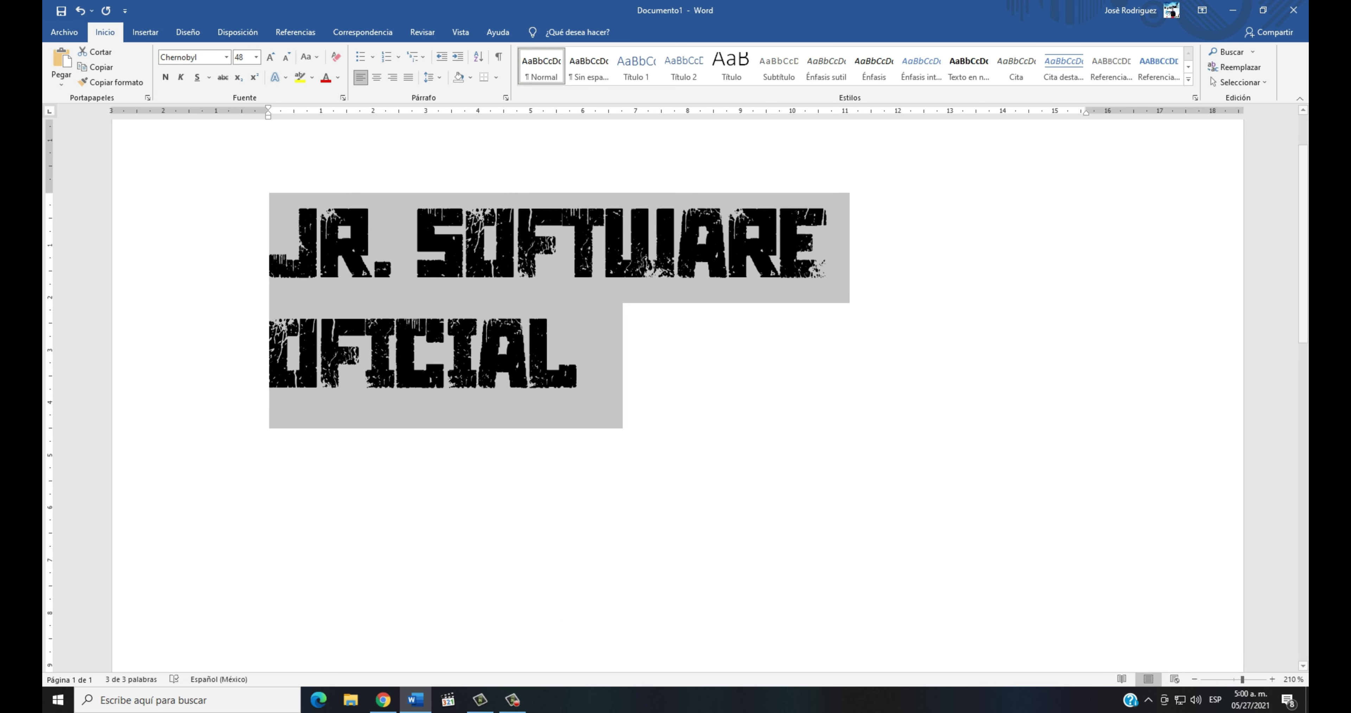
{"action": "left_click_drag", "start_coordinate": [1086, 112], "coordinate": [1187, 112]}
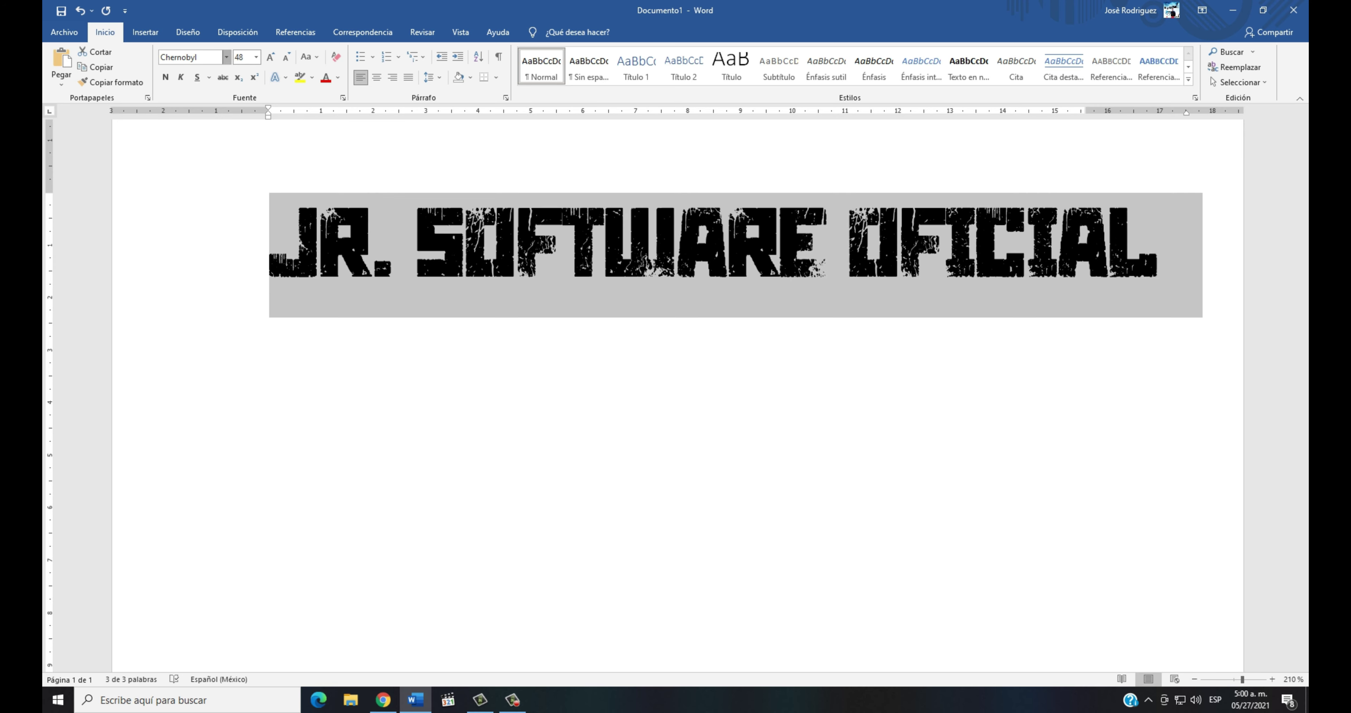
Step: Switch the title to Carnival MF, then delete the title text
{"action": "left_click", "coordinate": [226, 57]}
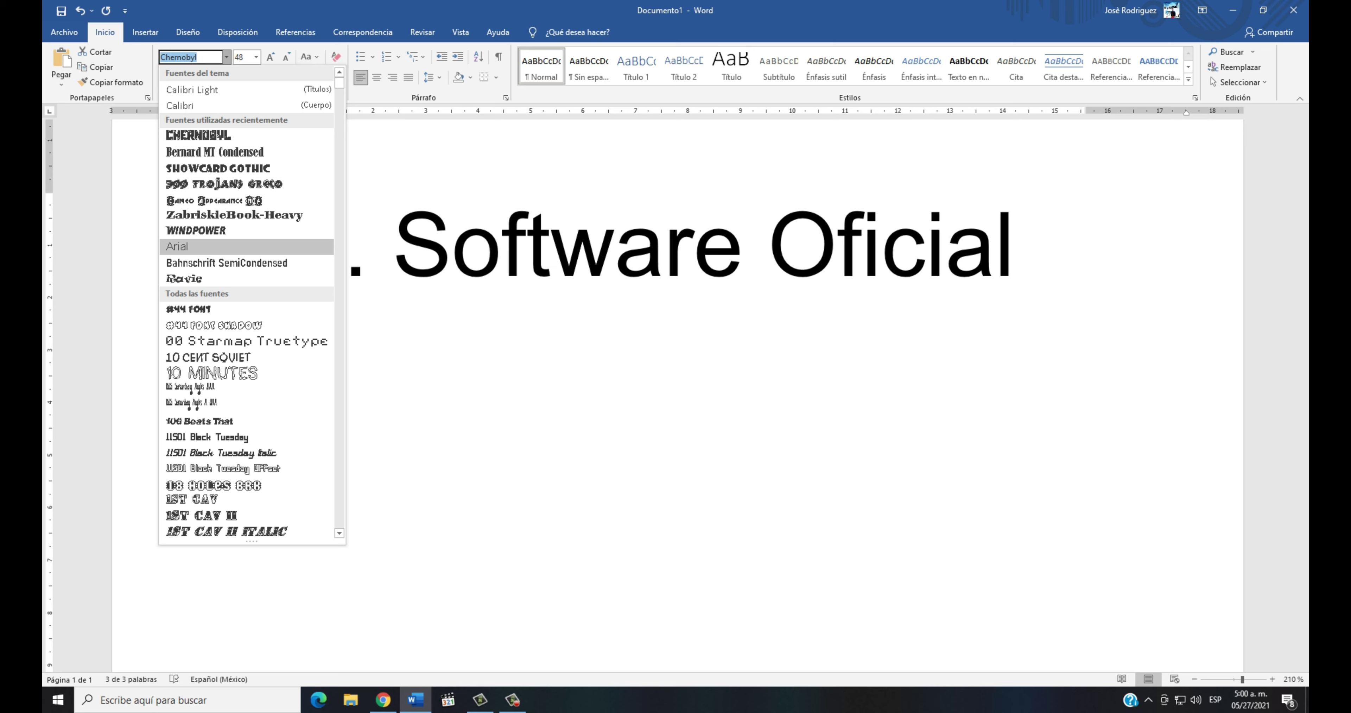
{"action": "scroll", "coordinate": [247, 452], "scroll_direction": "down", "scroll_amount": 2}
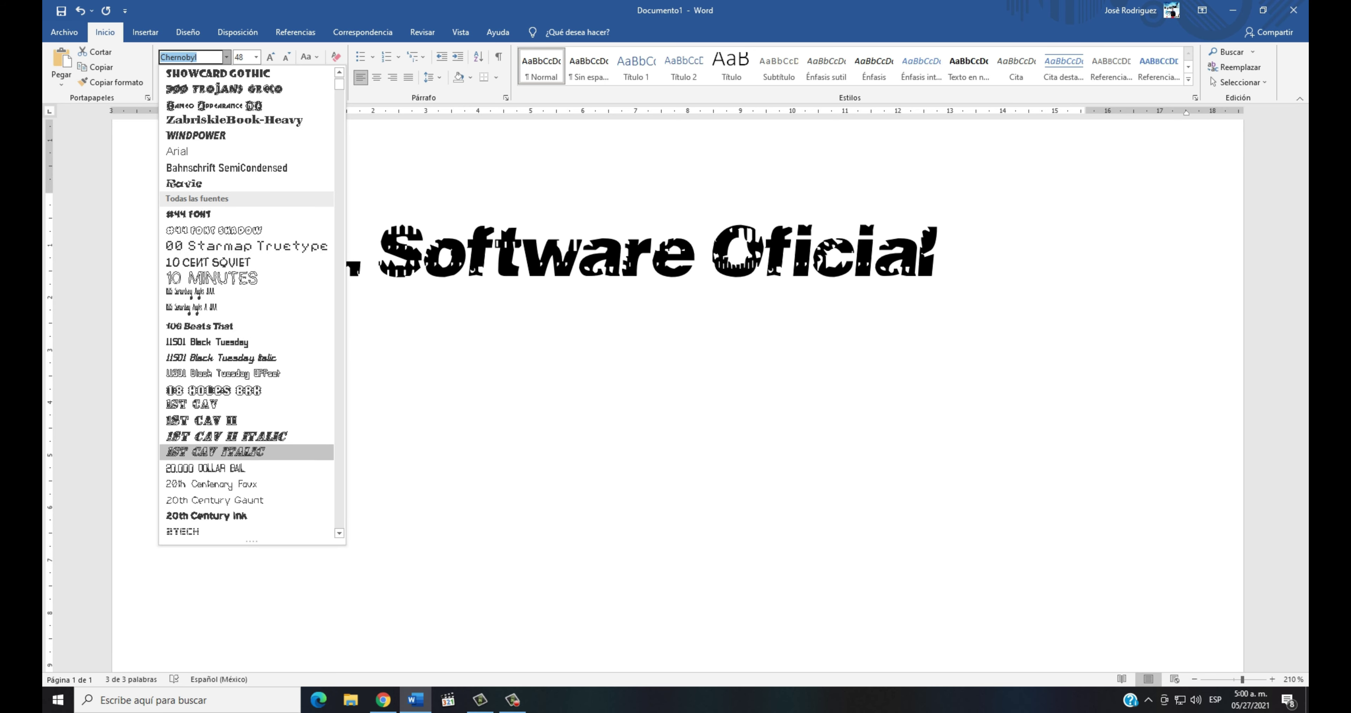
{"action": "scroll", "coordinate": [247, 452], "scroll_direction": "down", "scroll_amount": 1}
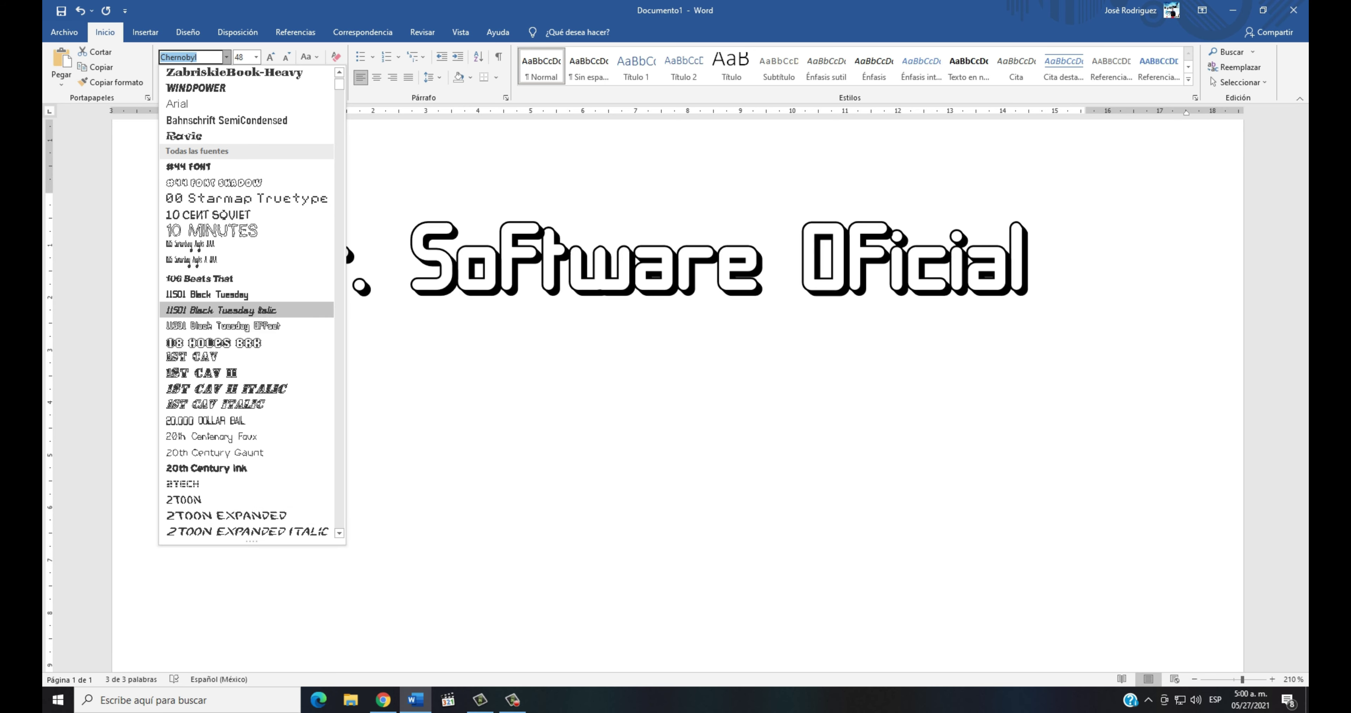
{"action": "scroll", "coordinate": [247, 278], "scroll_direction": "down", "scroll_amount": 3}
{"action": "scroll", "coordinate": [247, 278], "scroll_direction": "down", "scroll_amount": 15}
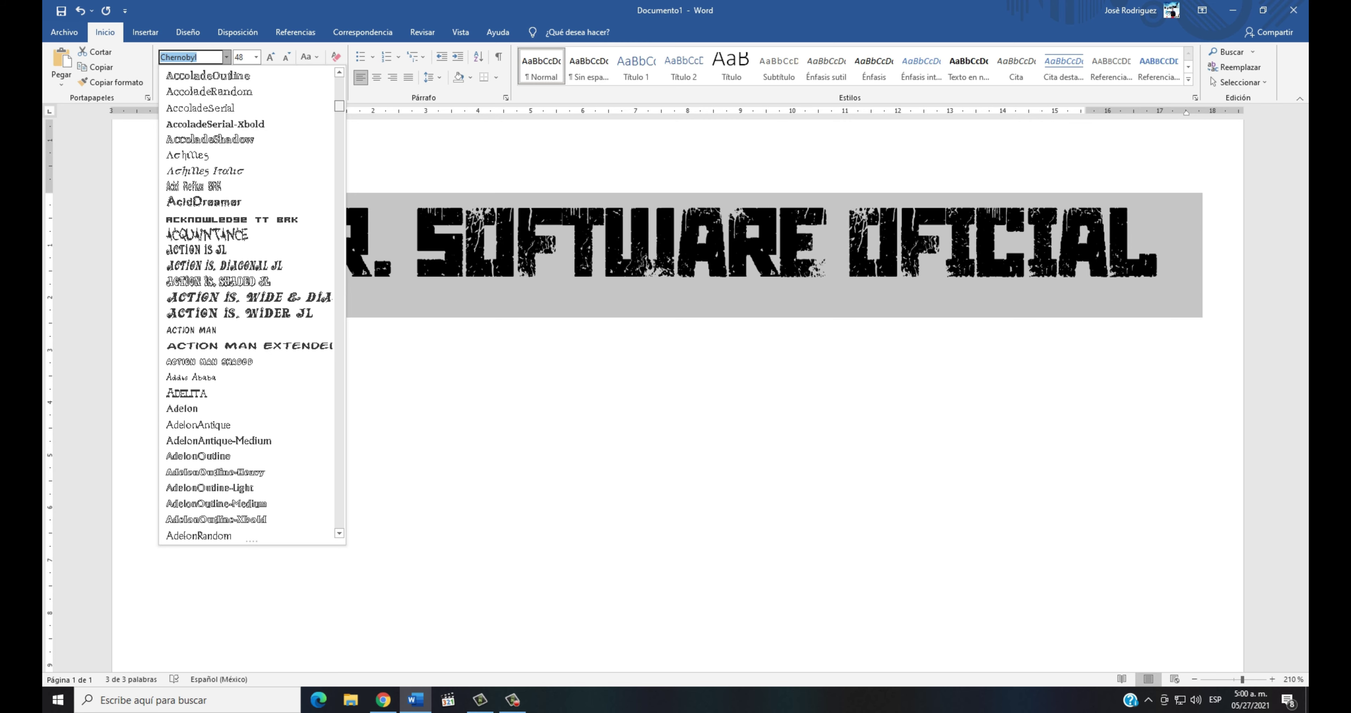
{"action": "scroll", "coordinate": [247, 278], "scroll_direction": "down", "scroll_amount": 15}
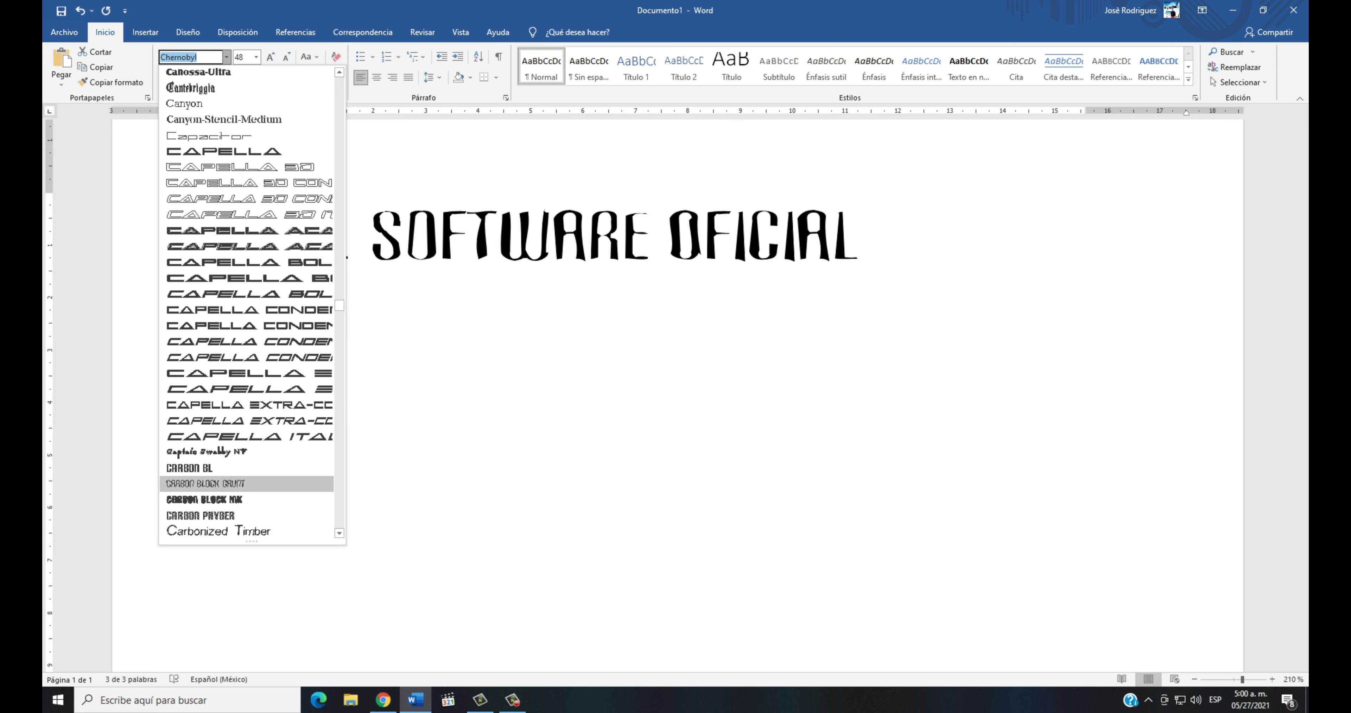
{"action": "scroll", "coordinate": [247, 483], "scroll_direction": "down", "scroll_amount": 3}
{"action": "left_click", "coordinate": [208, 452]}
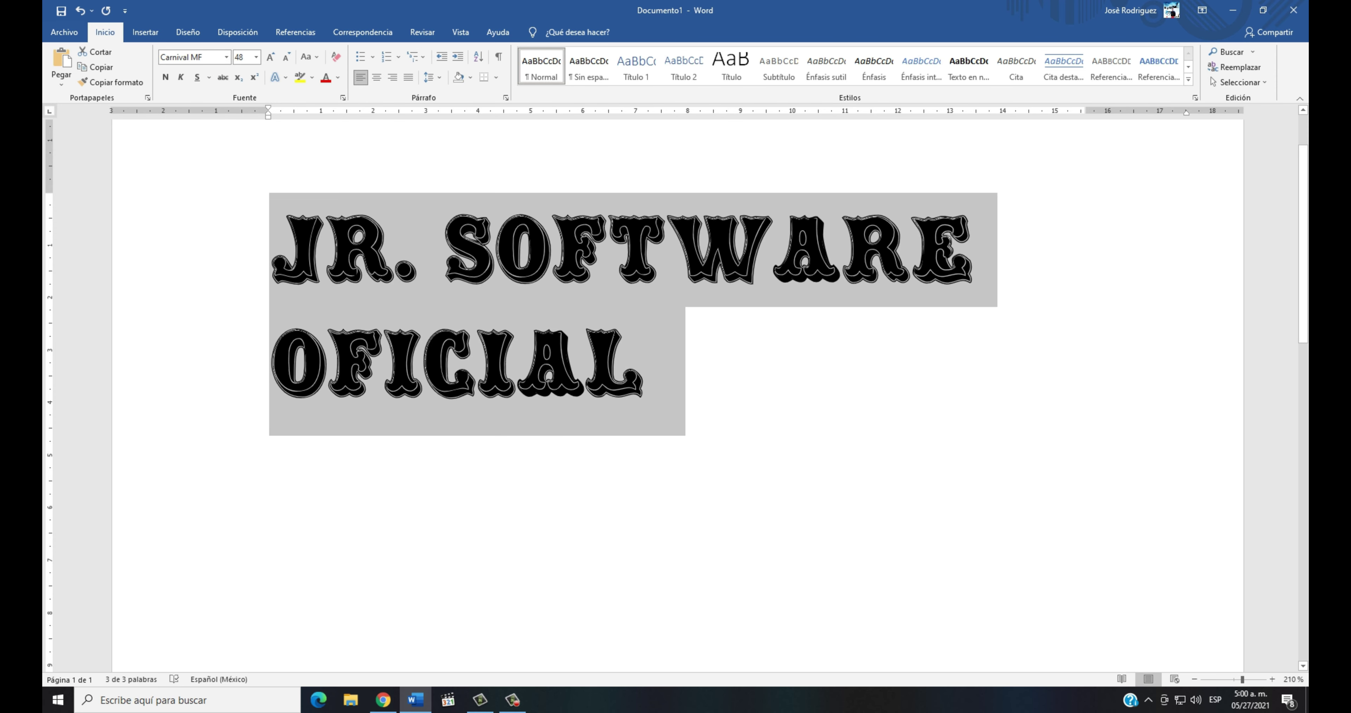
{"action": "key", "text": "Delete"}
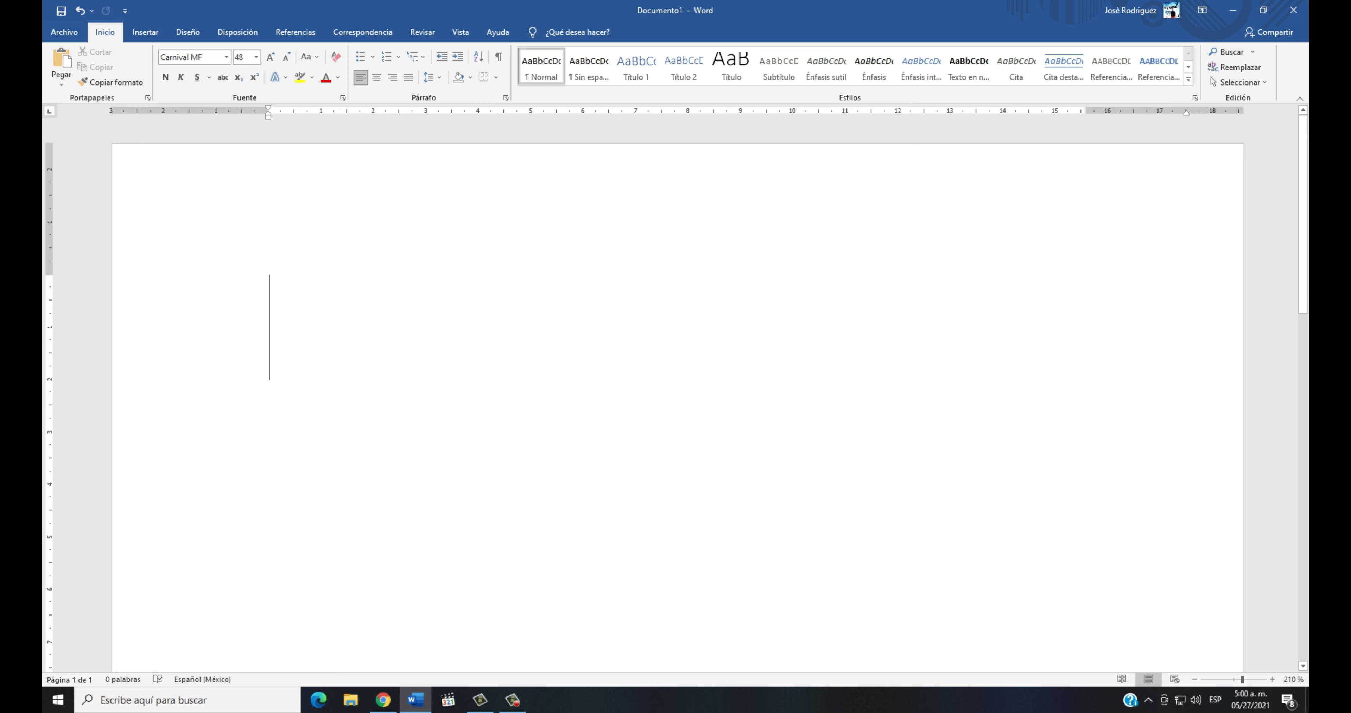
Step: Browse the font list with Alt+H, F and dismiss it, keeping Carnival MF
{"action": "key", "text": "alt+h"}
{"action": "key", "text": "f"}
{"action": "key", "text": "f"}
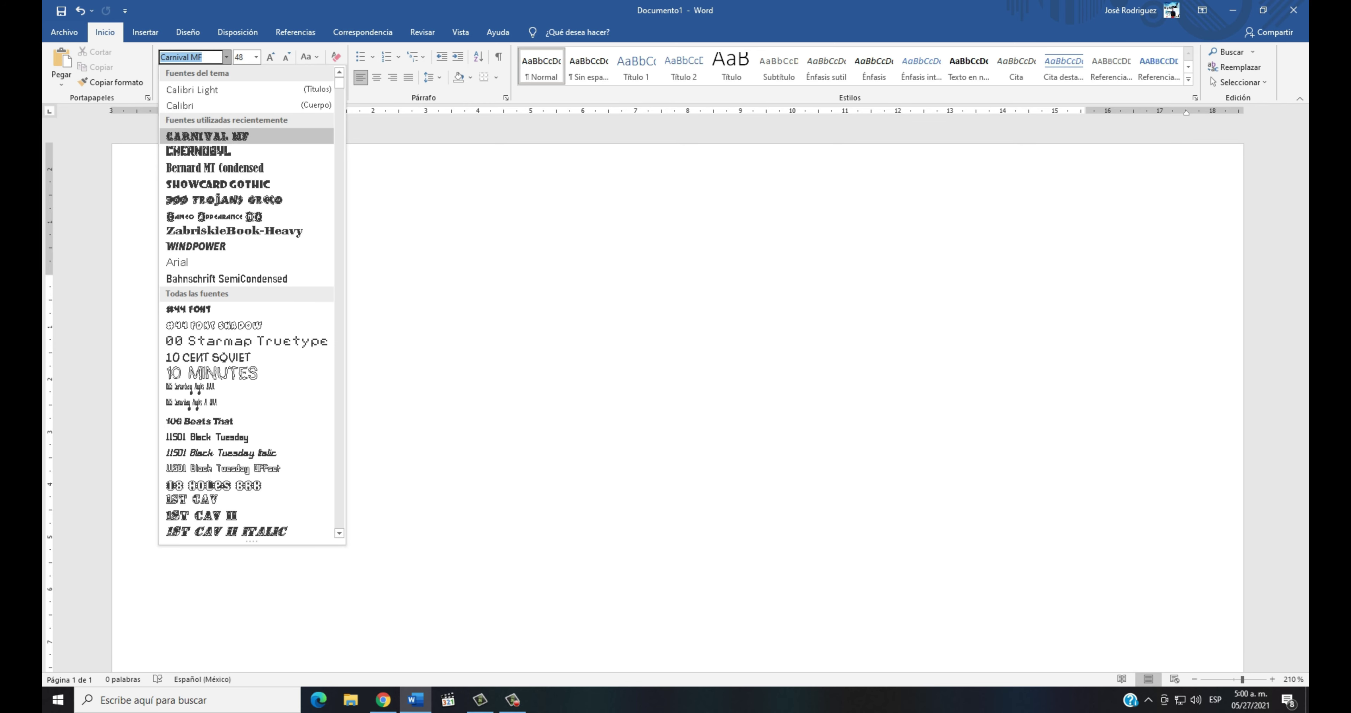
{"action": "scroll", "coordinate": [247, 305], "scroll_direction": "down", "scroll_amount": 5}
{"action": "scroll", "coordinate": [246, 304], "scroll_direction": "down", "scroll_amount": 15}
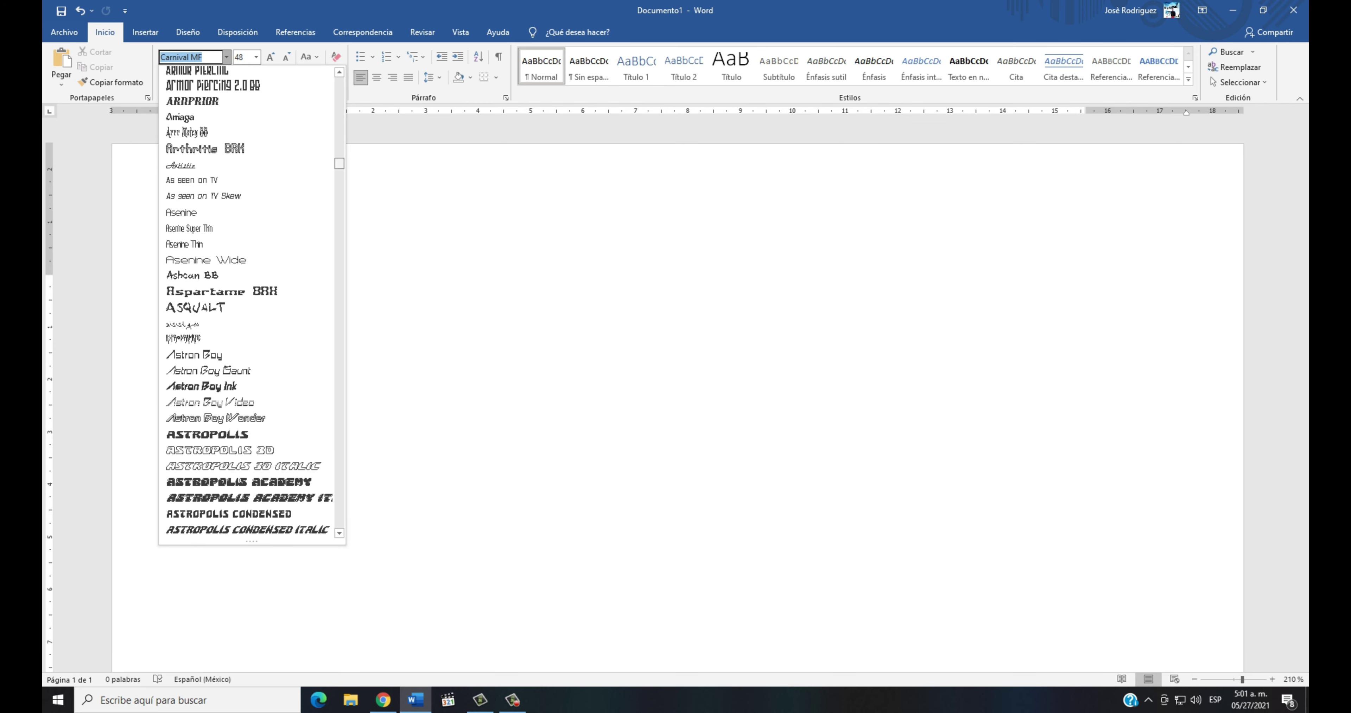
{"action": "scroll", "coordinate": [249, 304], "scroll_direction": "down", "scroll_amount": 10}
{"action": "scroll", "coordinate": [250, 305], "scroll_direction": "down", "scroll_amount": 10}
{"action": "scroll", "coordinate": [249, 304], "scroll_direction": "down", "scroll_amount": 15}
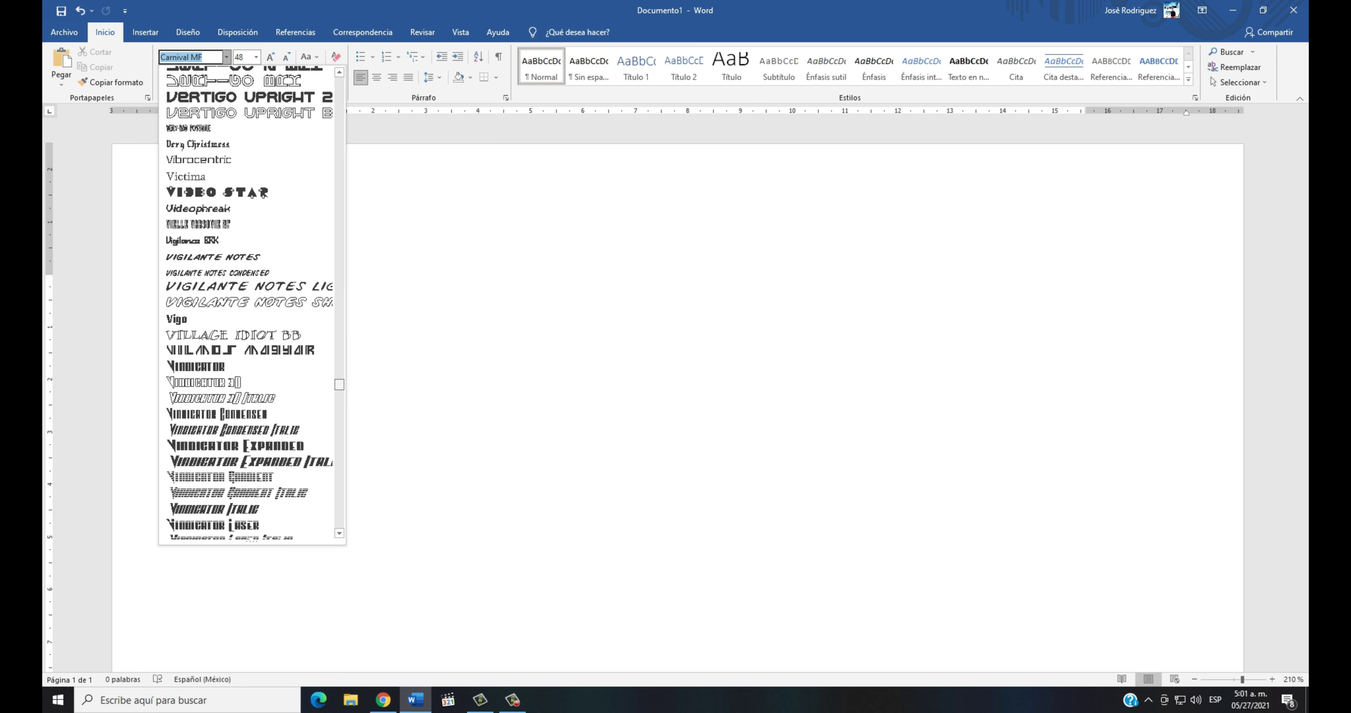
{"action": "scroll", "coordinate": [249, 305], "scroll_direction": "down", "scroll_amount": 2}
{"action": "scroll", "coordinate": [246, 304], "scroll_direction": "up", "scroll_amount": 3}
{"action": "scroll", "coordinate": [247, 304], "scroll_direction": "up", "scroll_amount": 3}
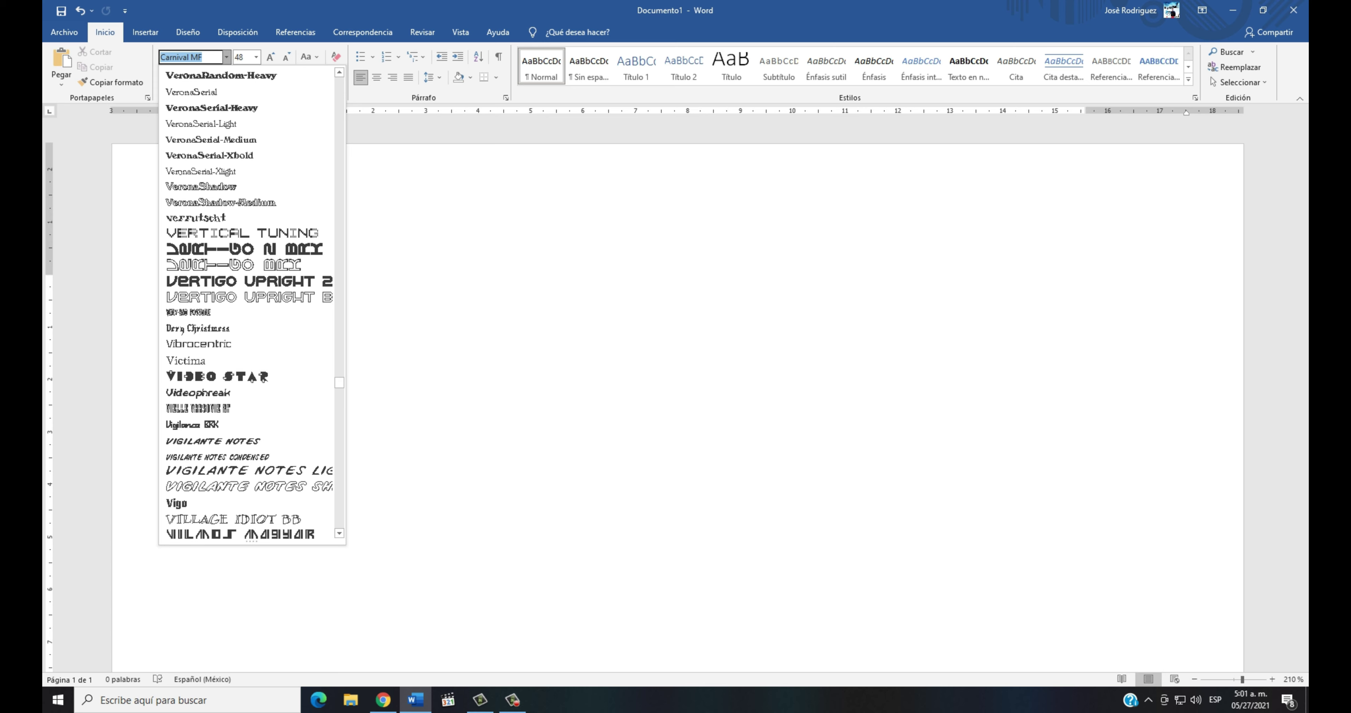
{"action": "key", "text": "Escape"}
{"action": "key", "text": "Escape"}
Step: Close Word, choosing not to save the document's changes
{"action": "left_click", "coordinate": [1293, 10]}
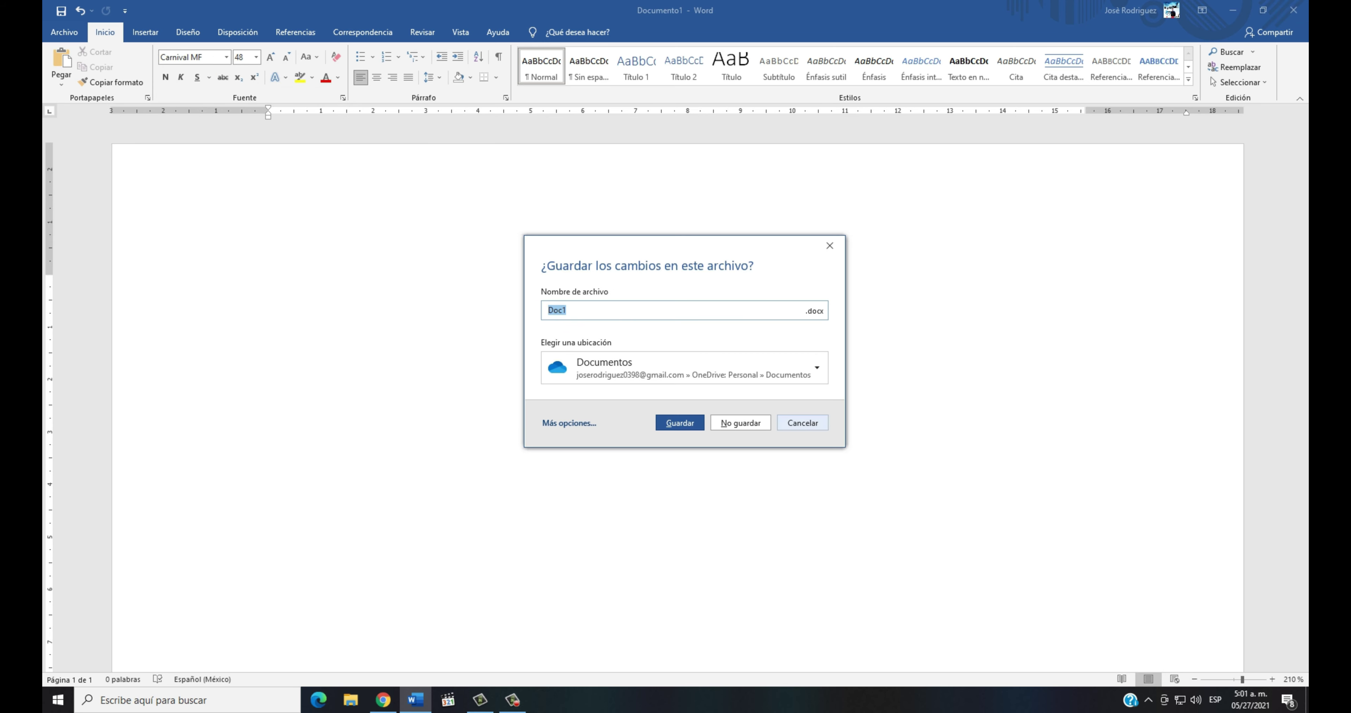
{"action": "key", "text": "Escape"}
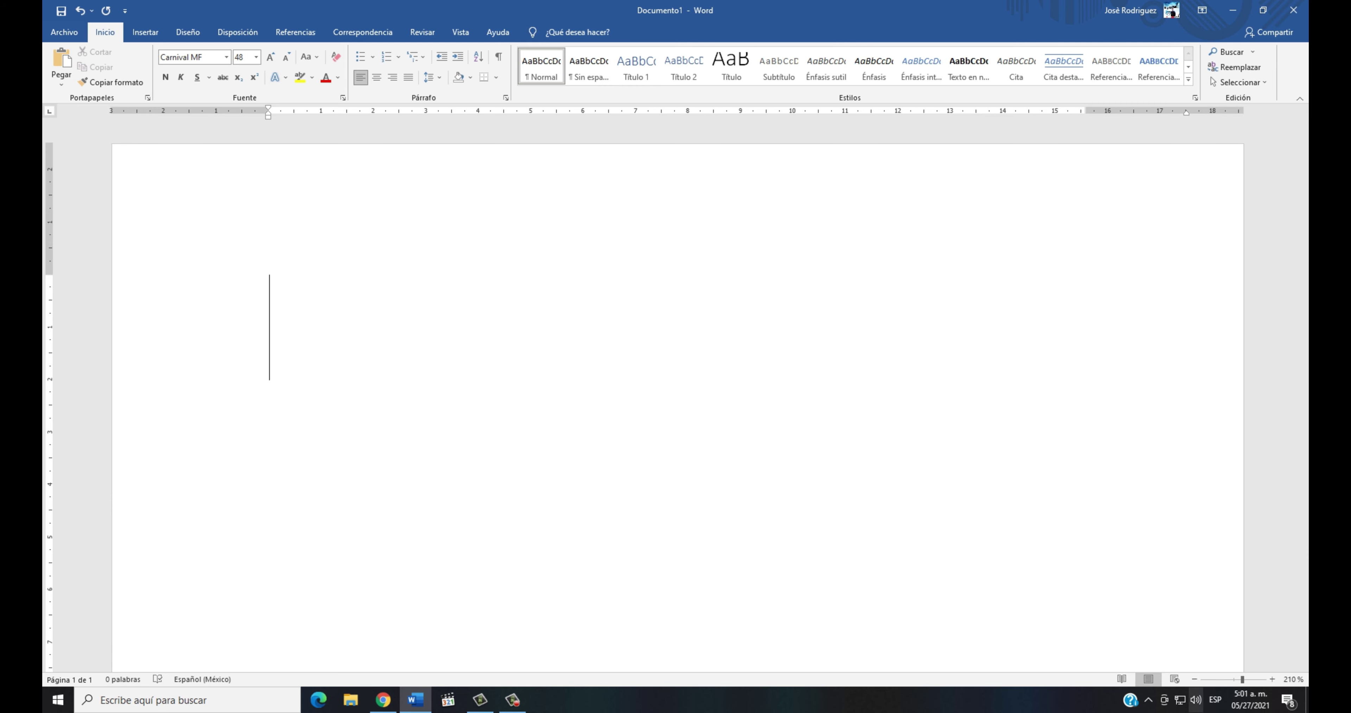
{"action": "scroll", "coordinate": [677, 407], "scroll_direction": "down", "scroll_amount": 3}
{"action": "key", "text": "alt+F4"}
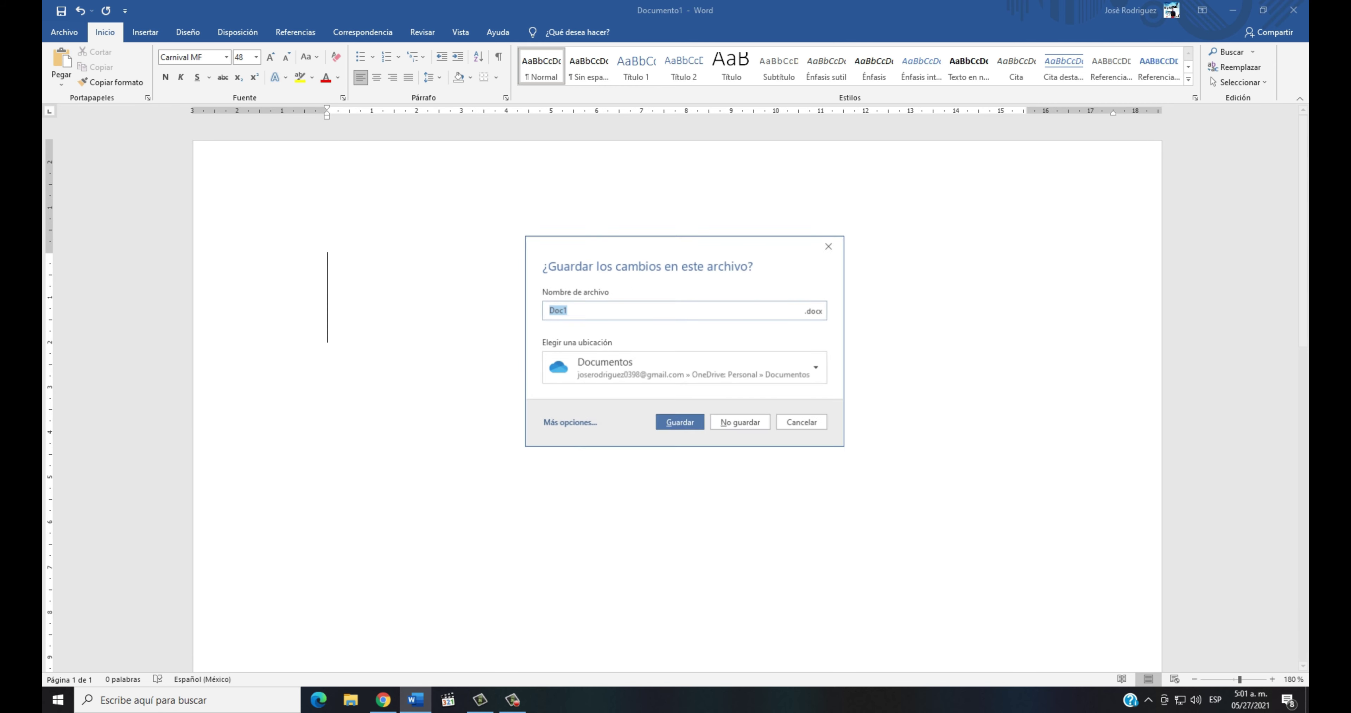
{"action": "key", "text": "n"}
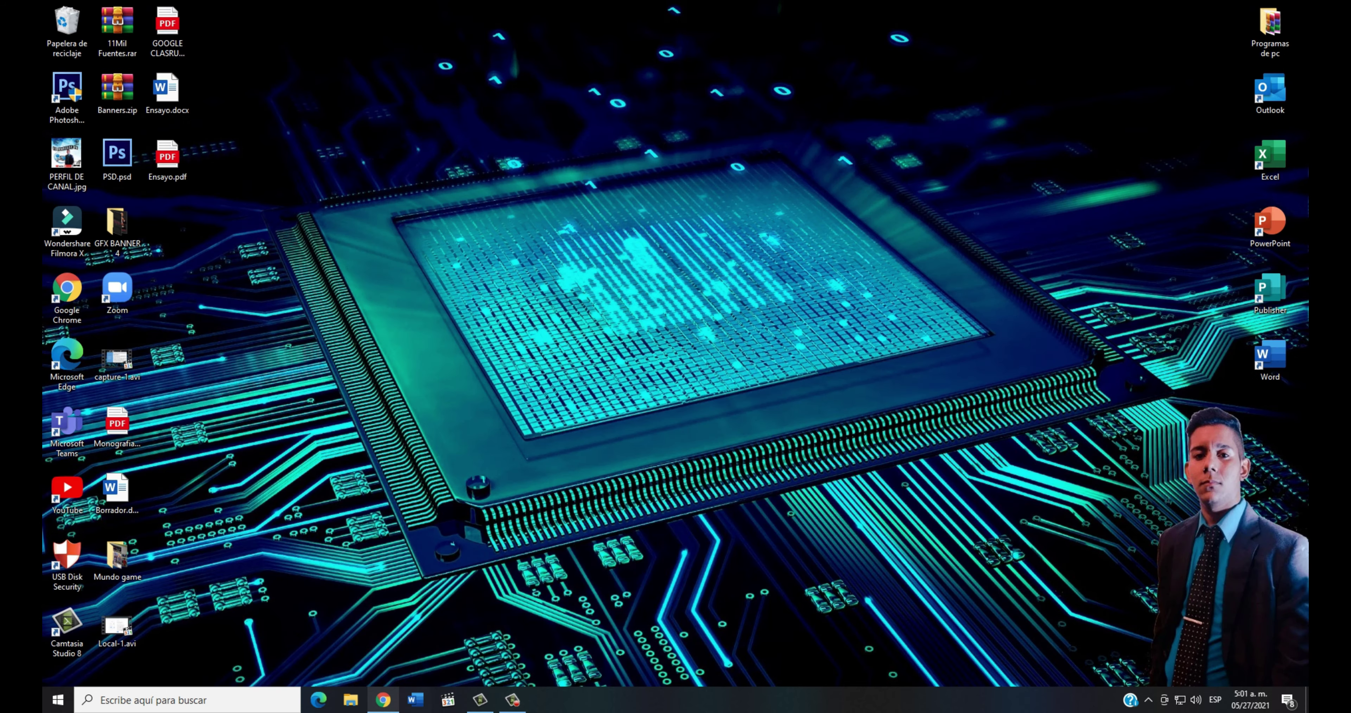
{"action": "left_click", "coordinate": [383, 700]}
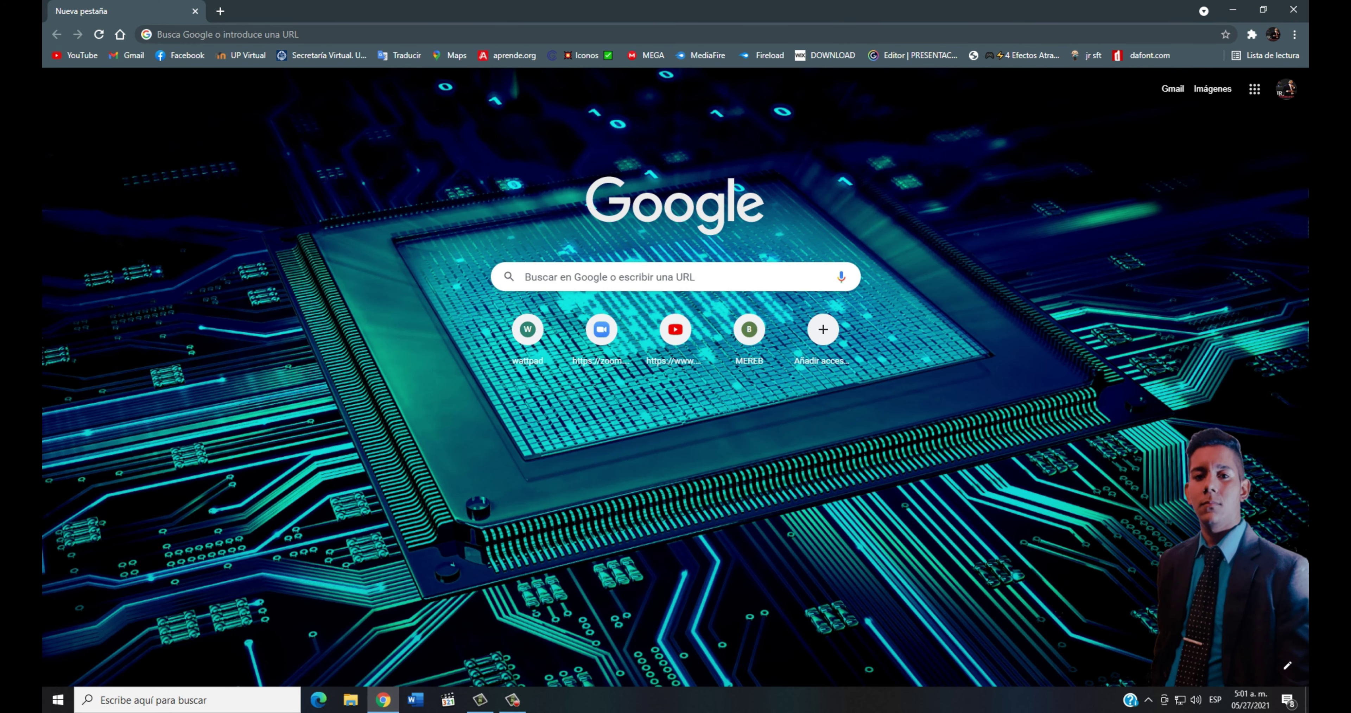
Step: Go to dafont.com's Fantasía > Iniciales listing and scroll through its fonts
{"action": "left_click", "coordinate": [1144, 55]}
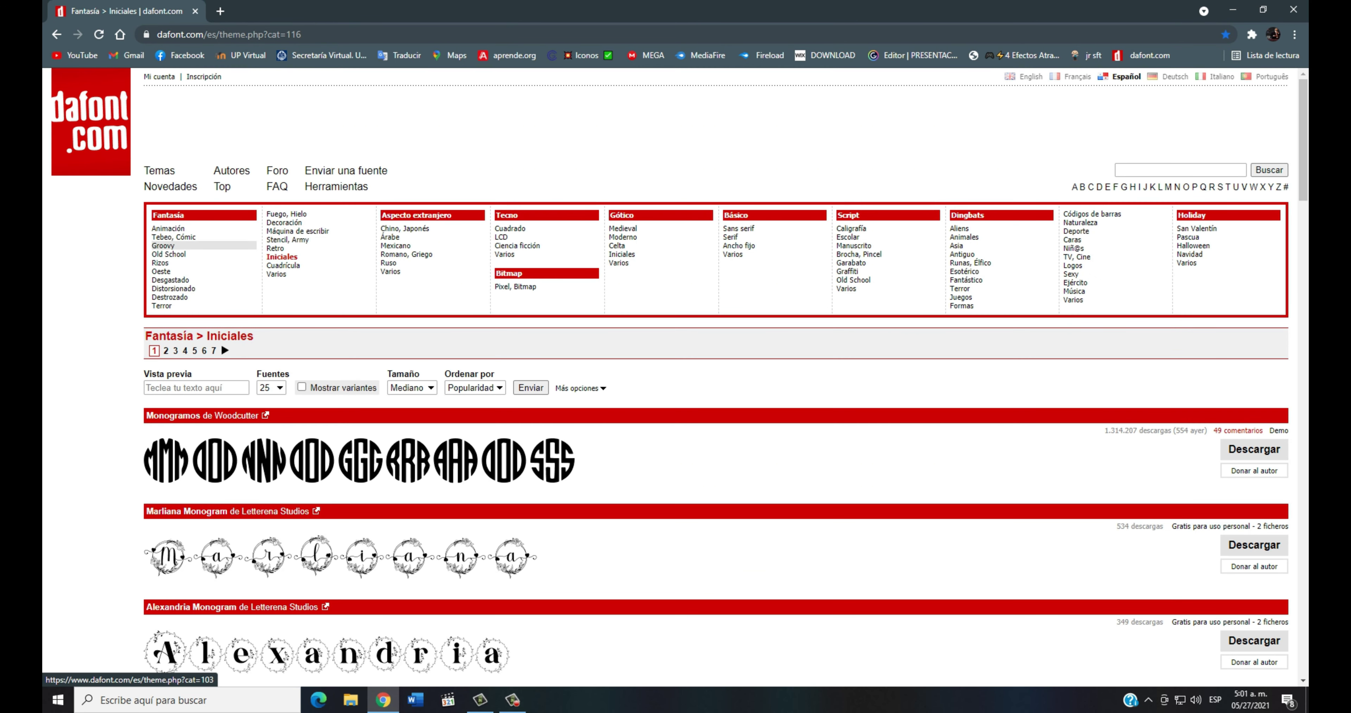
{"action": "scroll", "coordinate": [221, 341], "scroll_direction": "down", "scroll_amount": 10}
{"action": "scroll", "coordinate": [221, 336], "scroll_direction": "down", "scroll_amount": 4}
{"action": "scroll", "coordinate": [221, 337], "scroll_direction": "down", "scroll_amount": 4}
{"action": "scroll", "coordinate": [221, 337], "scroll_direction": "down", "scroll_amount": 4}
{"action": "scroll", "coordinate": [221, 337], "scroll_direction": "down", "scroll_amount": 3}
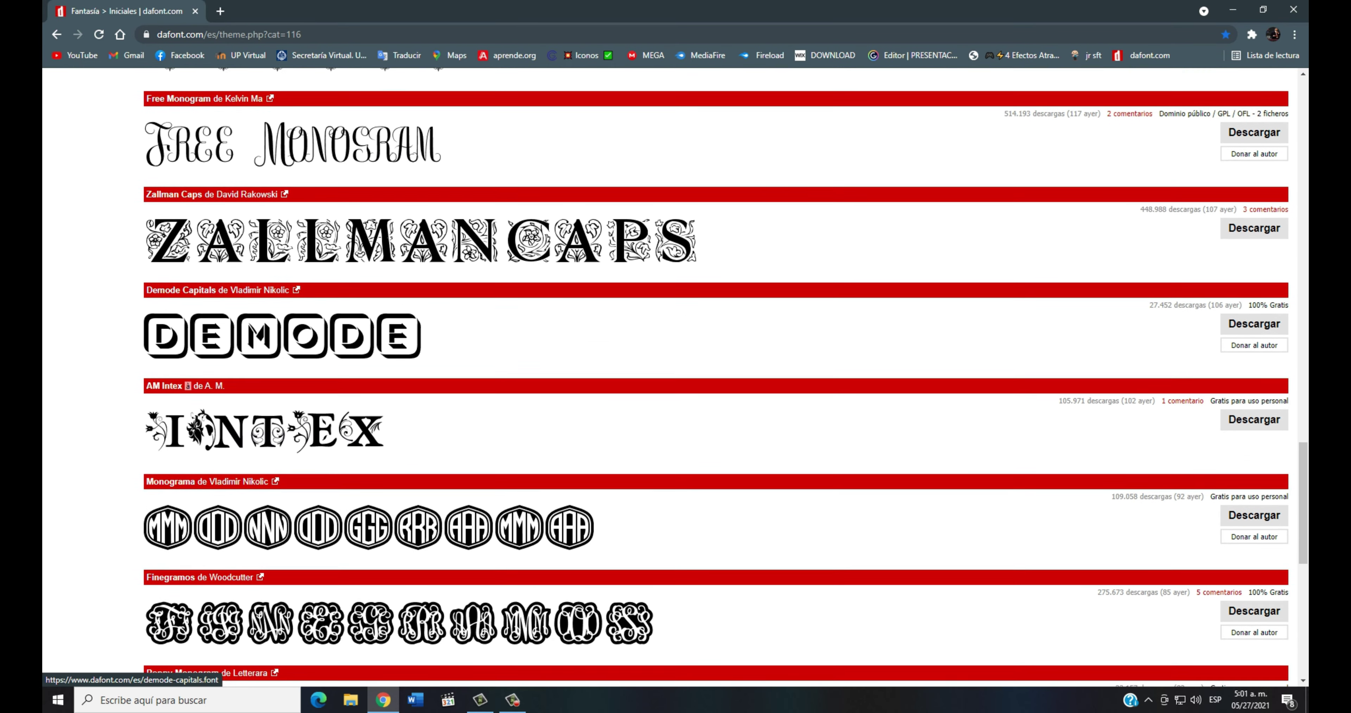
{"action": "scroll", "coordinate": [221, 504], "scroll_direction": "down", "scroll_amount": 10}
{"action": "scroll", "coordinate": [221, 505], "scroll_direction": "up", "scroll_amount": 15}
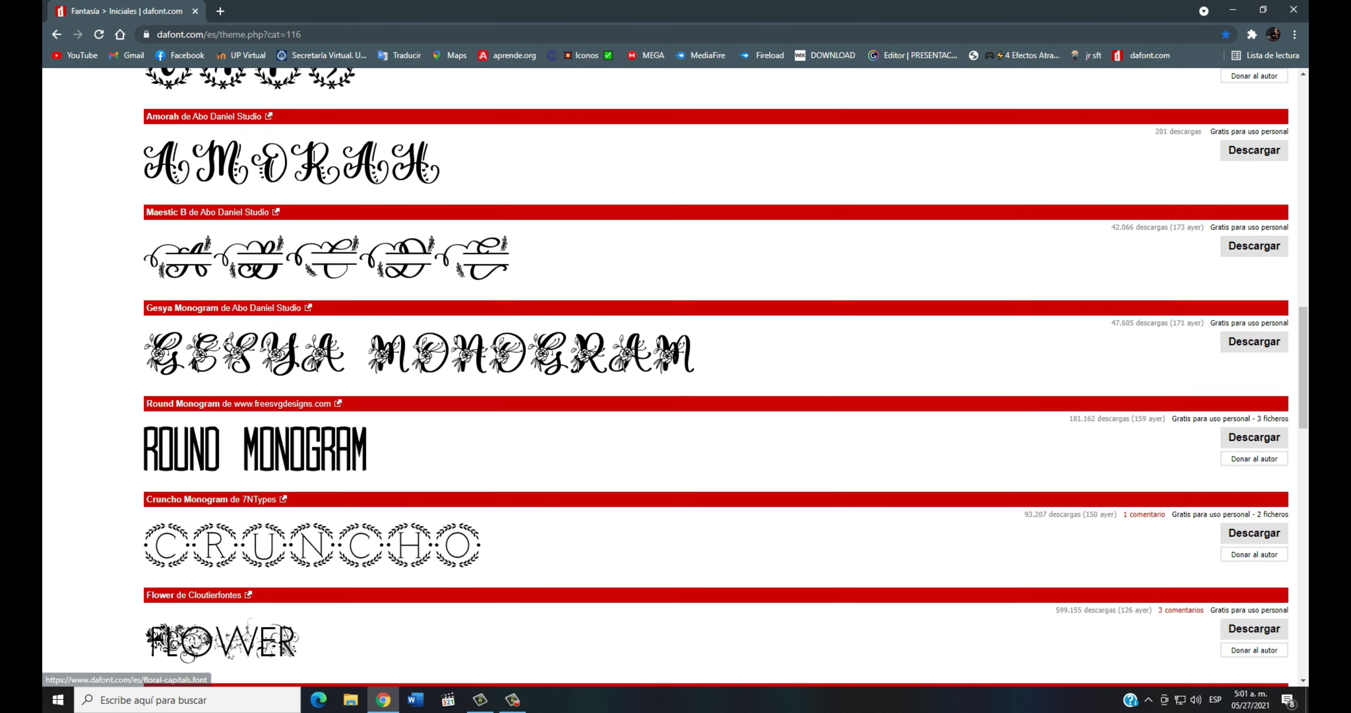
{"action": "scroll", "coordinate": [221, 341], "scroll_direction": "up", "scroll_amount": 10}
{"action": "scroll", "coordinate": [221, 341], "scroll_direction": "up", "scroll_amount": 5}
{"action": "scroll", "coordinate": [221, 341], "scroll_direction": "up", "scroll_amount": 5}
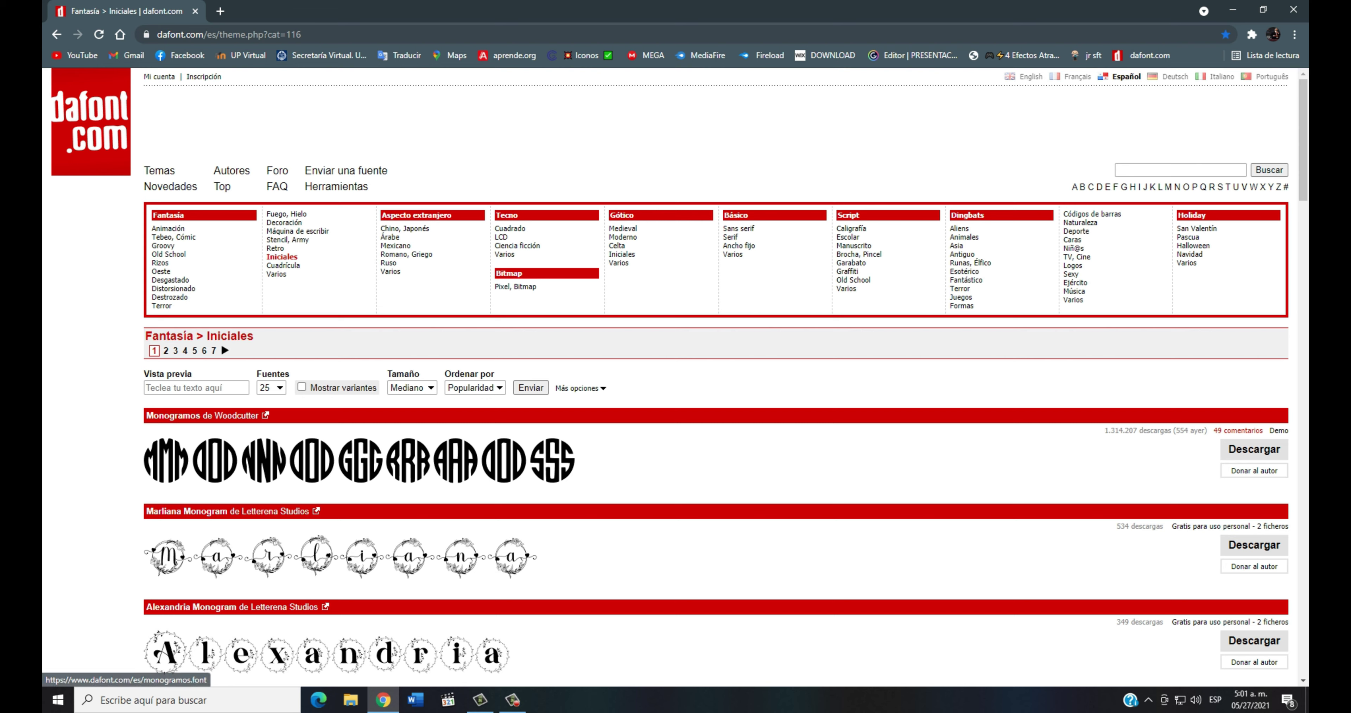
Step: Open the Fantasía > Animación category and scroll through its fonts
{"action": "left_click", "coordinate": [169, 229]}
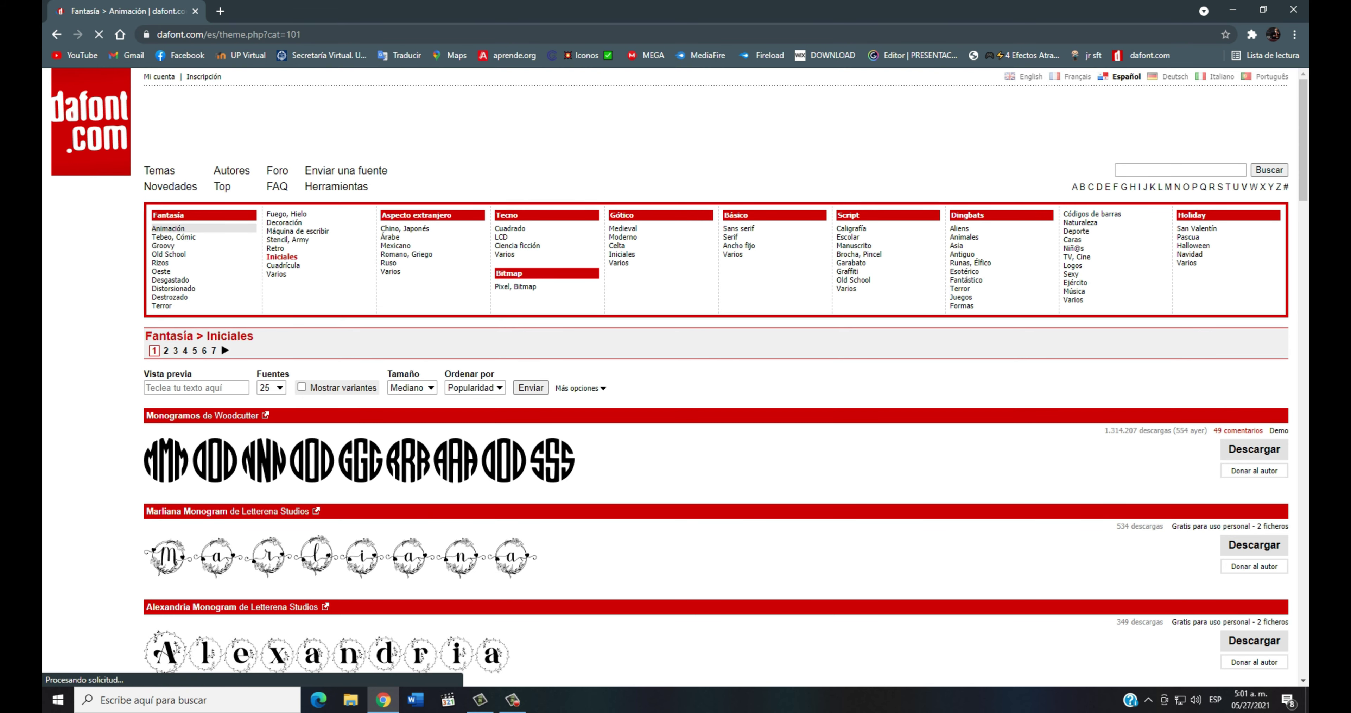
{"action": "scroll", "coordinate": [284, 338], "scroll_direction": "down", "scroll_amount": 5}
{"action": "scroll", "coordinate": [283, 337], "scroll_direction": "down", "scroll_amount": 2}
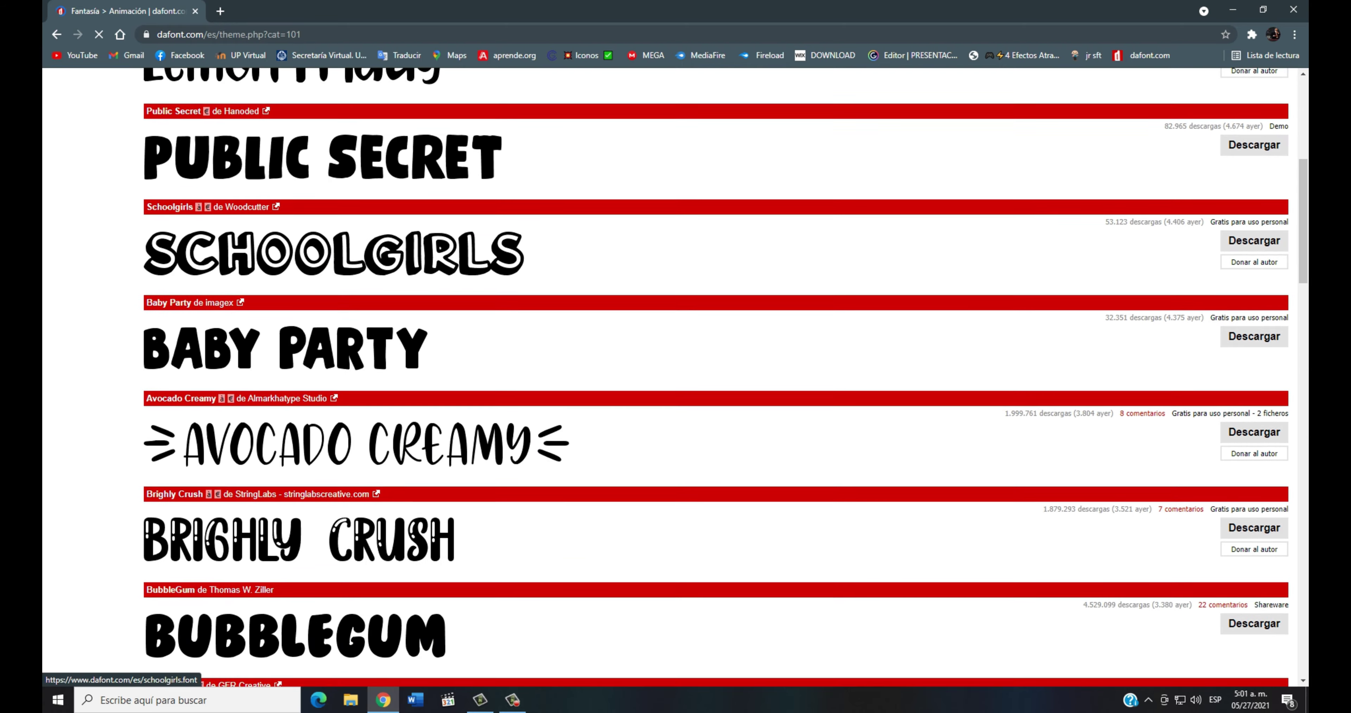
{"action": "scroll", "coordinate": [284, 338], "scroll_direction": "down", "scroll_amount": 5}
{"action": "scroll", "coordinate": [283, 337], "scroll_direction": "down", "scroll_amount": 8}
{"action": "scroll", "coordinate": [284, 337], "scroll_direction": "down", "scroll_amount": 6}
{"action": "scroll", "coordinate": [283, 338], "scroll_direction": "down", "scroll_amount": 5}
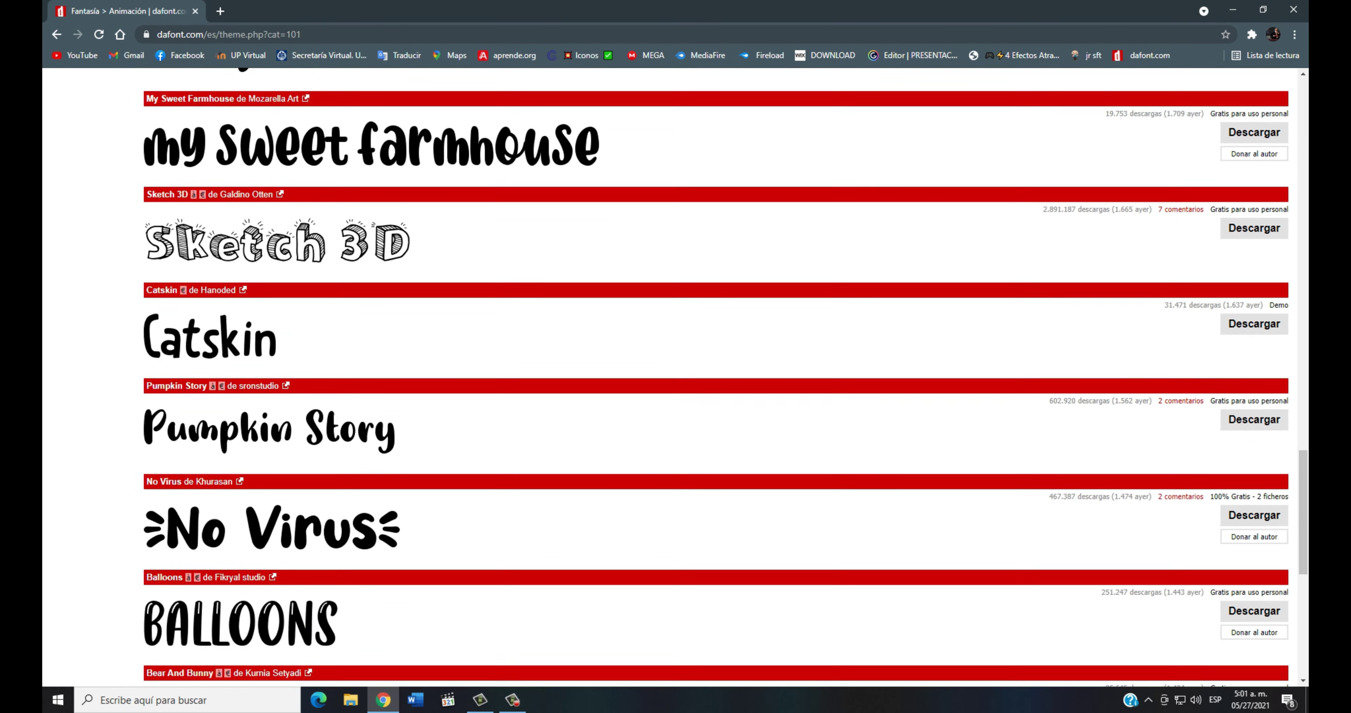
{"action": "scroll", "coordinate": [284, 337], "scroll_direction": "up", "scroll_amount": 4}
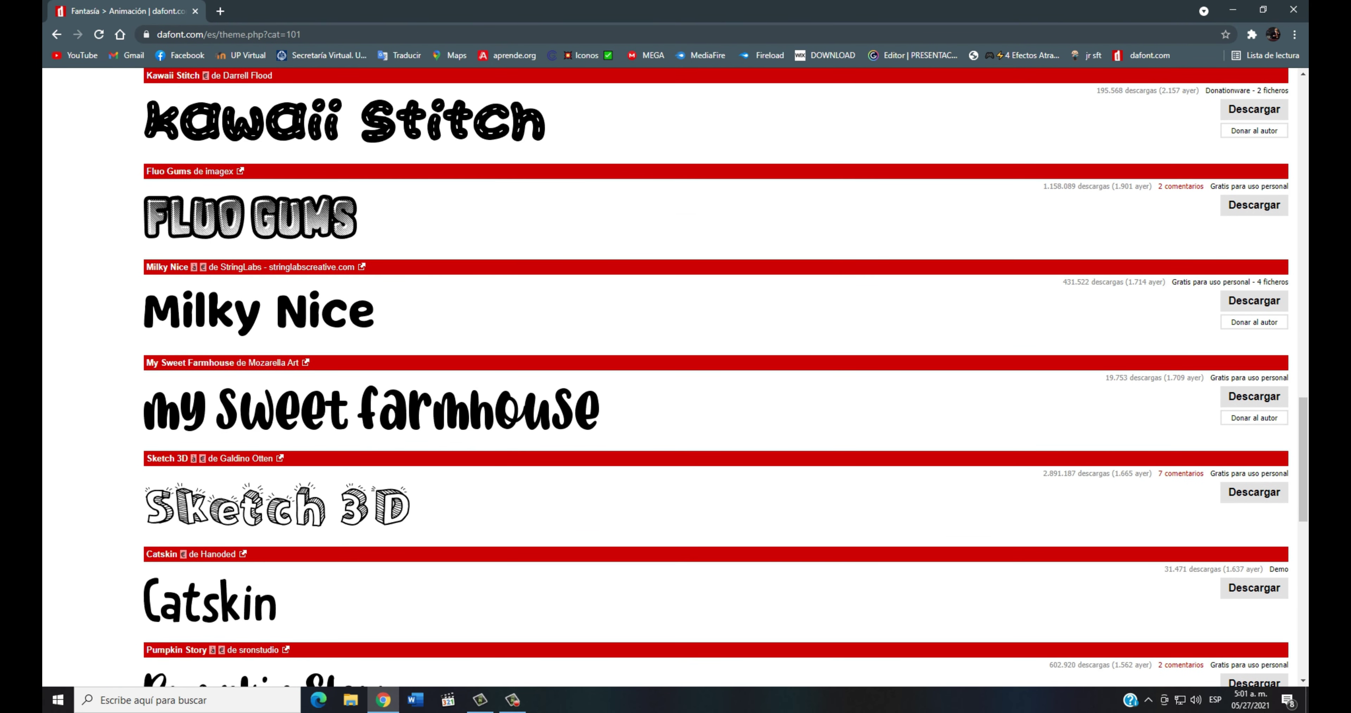
{"action": "scroll", "coordinate": [284, 466], "scroll_direction": "down", "scroll_amount": 8}
{"action": "scroll", "coordinate": [284, 465], "scroll_direction": "down", "scroll_amount": 5}
{"action": "scroll", "coordinate": [284, 465], "scroll_direction": "up", "scroll_amount": 5}
{"action": "scroll", "coordinate": [284, 341], "scroll_direction": "up", "scroll_amount": 10}
{"action": "scroll", "coordinate": [284, 340], "scroll_direction": "up", "scroll_amount": 5}
{"action": "scroll", "coordinate": [284, 341], "scroll_direction": "up", "scroll_amount": 5}
{"action": "scroll", "coordinate": [283, 341], "scroll_direction": "up", "scroll_amount": 3}
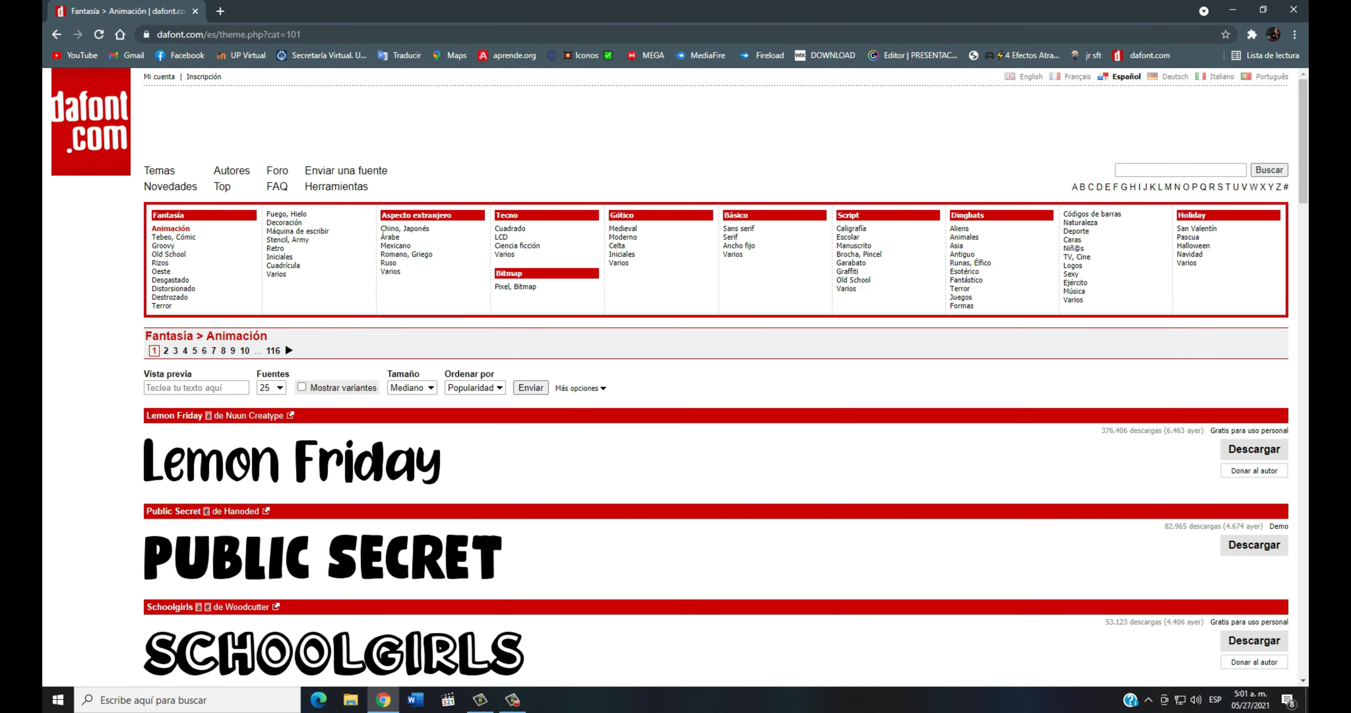
Step: Open the Fantasía > Tebeo, Cómic category and scroll through its fonts
{"action": "left_click", "coordinate": [173, 237]}
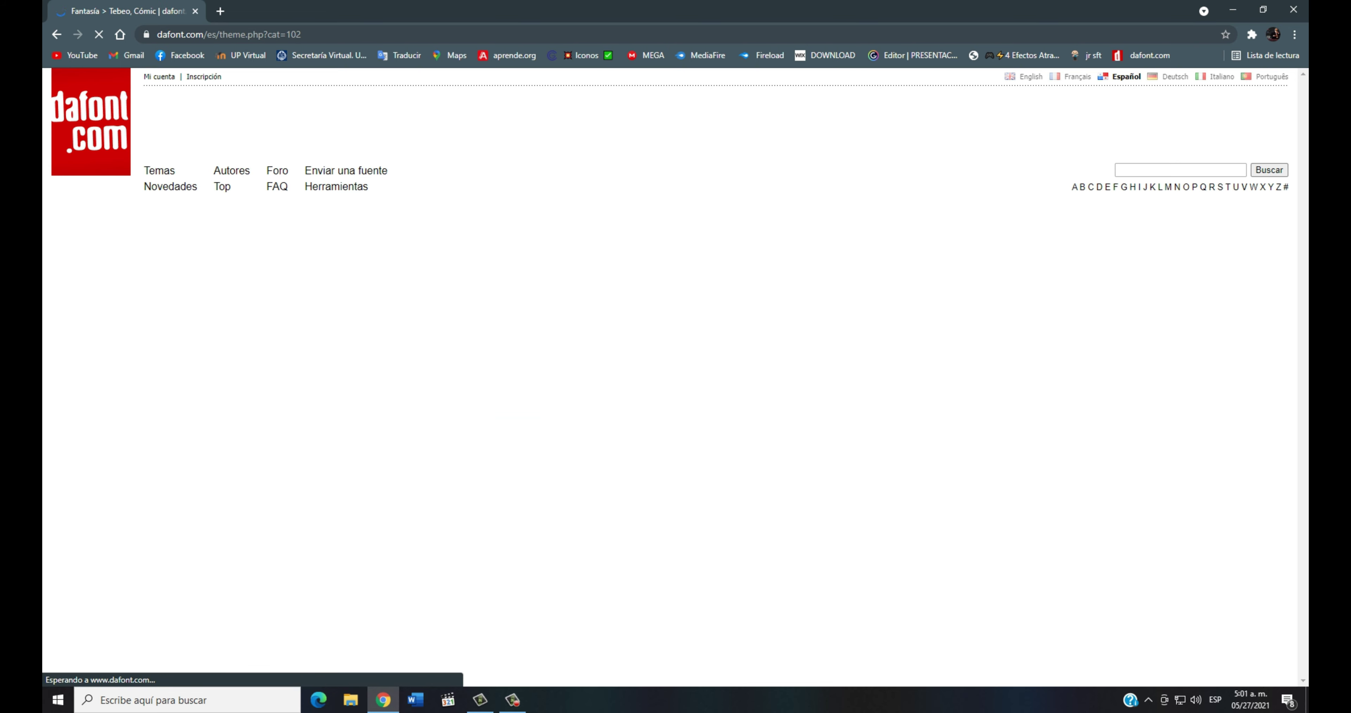
{"action": "scroll", "coordinate": [281, 340], "scroll_direction": "down", "scroll_amount": 7}
{"action": "scroll", "coordinate": [281, 340], "scroll_direction": "down", "scroll_amount": 5}
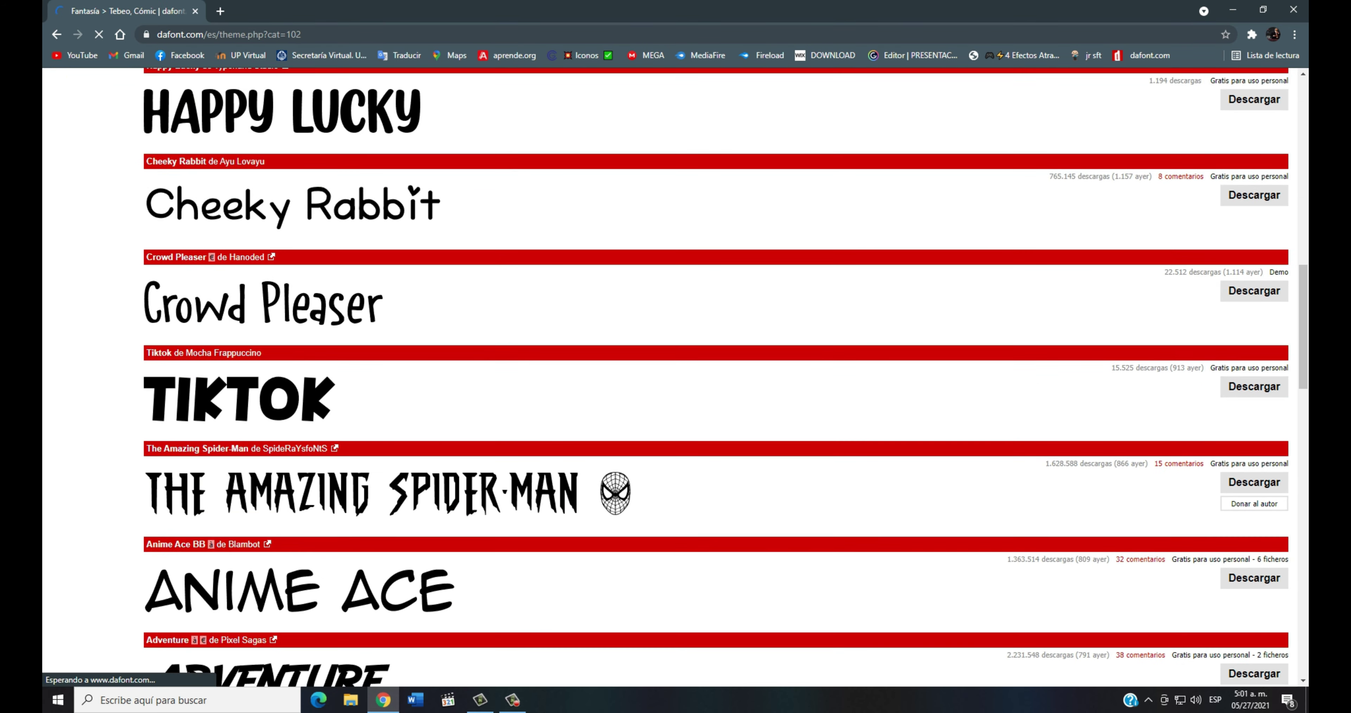
{"action": "scroll", "coordinate": [280, 340], "scroll_direction": "down", "scroll_amount": 2}
{"action": "scroll", "coordinate": [281, 341], "scroll_direction": "down", "scroll_amount": 6}
{"action": "scroll", "coordinate": [281, 341], "scroll_direction": "down", "scroll_amount": 8}
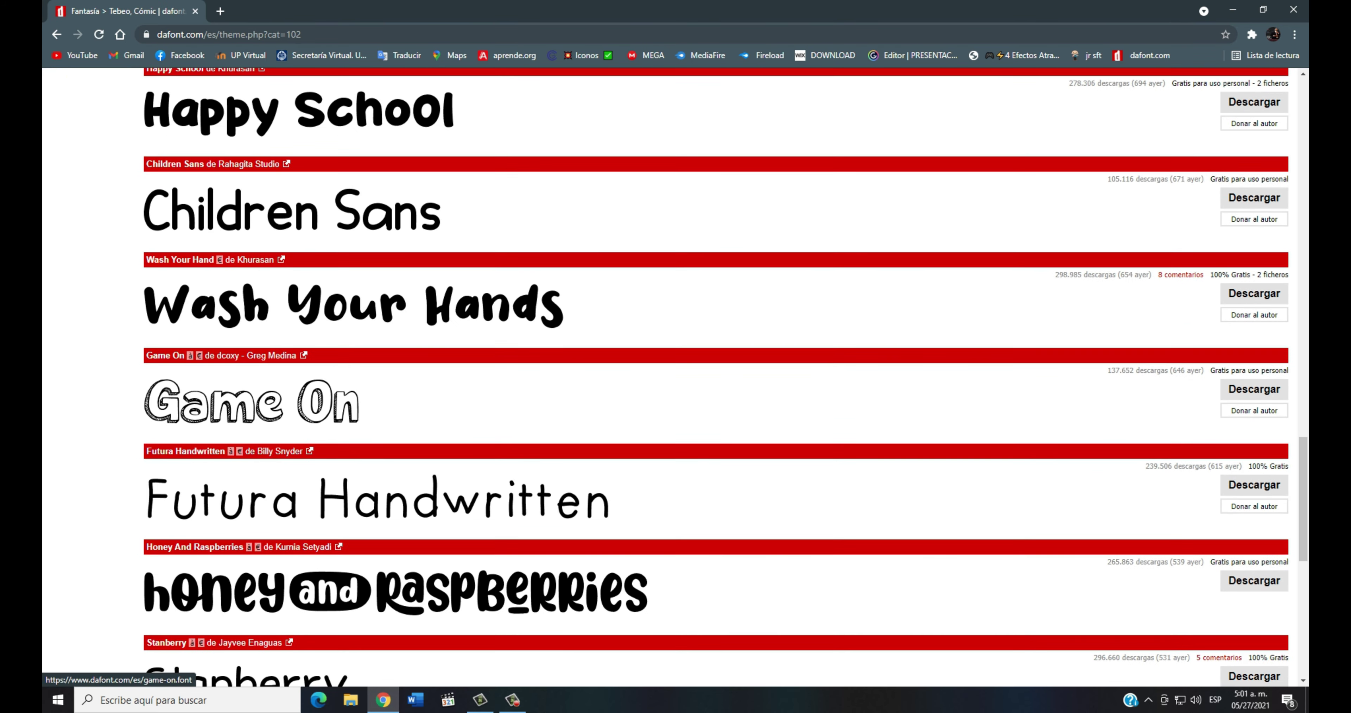
{"action": "scroll", "coordinate": [281, 341], "scroll_direction": "down", "scroll_amount": 6}
{"action": "scroll", "coordinate": [280, 476], "scroll_direction": "down", "scroll_amount": 1}
{"action": "scroll", "coordinate": [281, 477], "scroll_direction": "down", "scroll_amount": 3}
{"action": "scroll", "coordinate": [281, 476], "scroll_direction": "up", "scroll_amount": 15}
{"action": "scroll", "coordinate": [280, 476], "scroll_direction": "up", "scroll_amount": 10}
{"action": "scroll", "coordinate": [281, 340], "scroll_direction": "up", "scroll_amount": 10}
Step: Open the Fantasía > Varios category and scroll down to the African font
{"action": "left_click", "coordinate": [275, 273]}
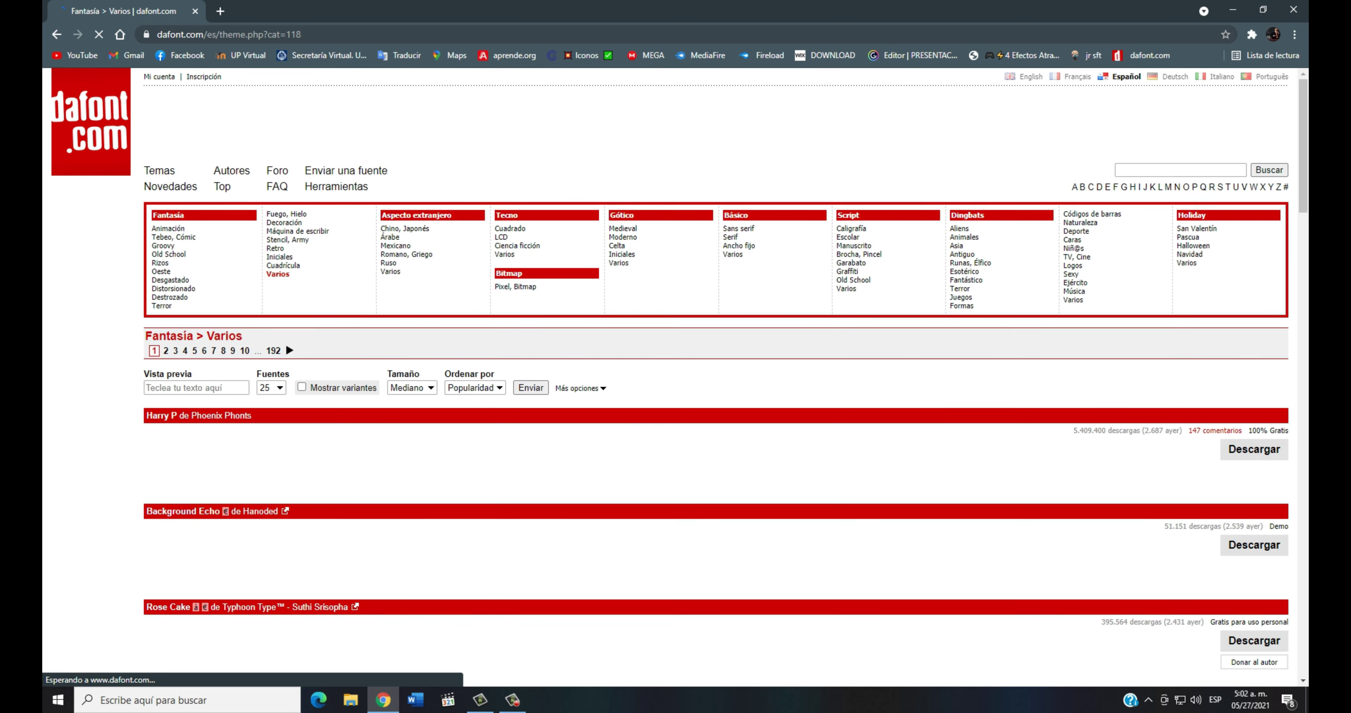
{"action": "scroll", "coordinate": [277, 274], "scroll_direction": "down", "scroll_amount": 4}
{"action": "scroll", "coordinate": [283, 226], "scroll_direction": "down", "scroll_amount": 1}
{"action": "scroll", "coordinate": [283, 225], "scroll_direction": "down", "scroll_amount": 5}
{"action": "scroll", "coordinate": [283, 225], "scroll_direction": "down", "scroll_amount": 5}
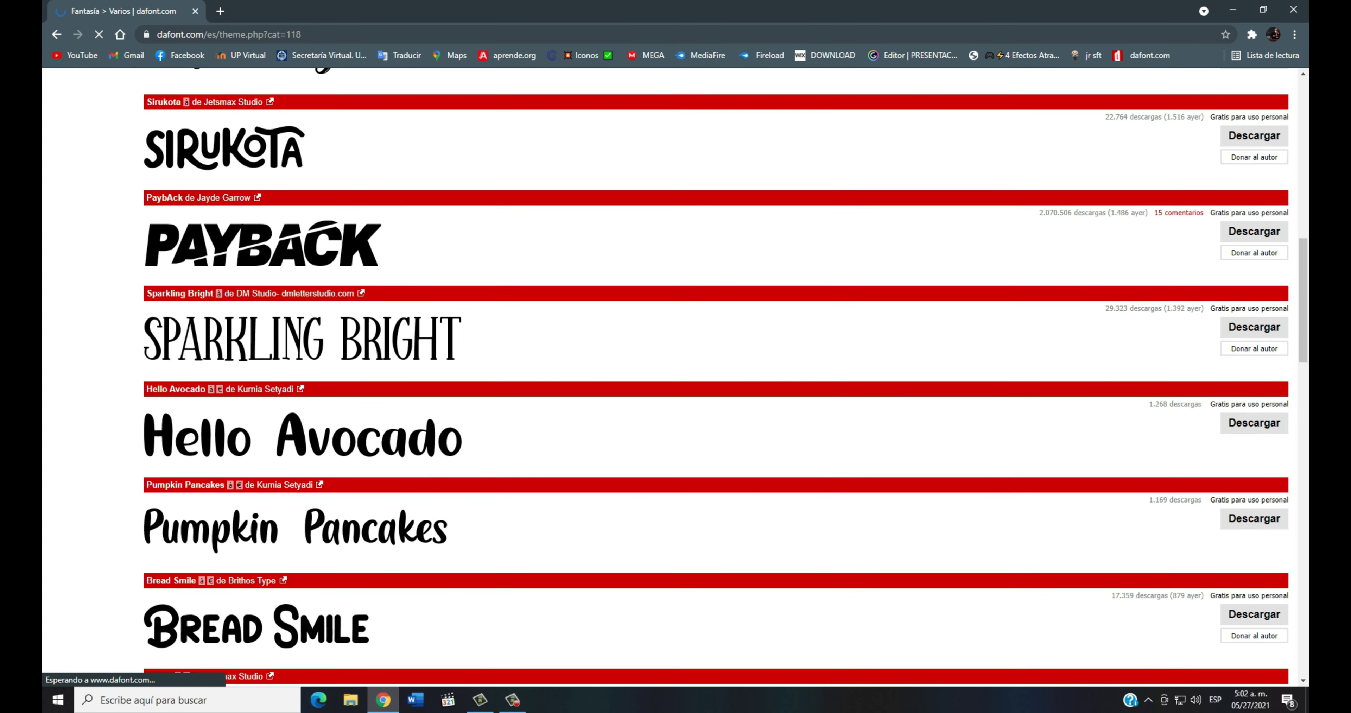
{"action": "scroll", "coordinate": [283, 225], "scroll_direction": "down", "scroll_amount": 6}
{"action": "scroll", "coordinate": [283, 226], "scroll_direction": "down", "scroll_amount": 1}
{"action": "scroll", "coordinate": [283, 226], "scroll_direction": "down", "scroll_amount": 3}
{"action": "scroll", "coordinate": [284, 226], "scroll_direction": "down", "scroll_amount": 6}
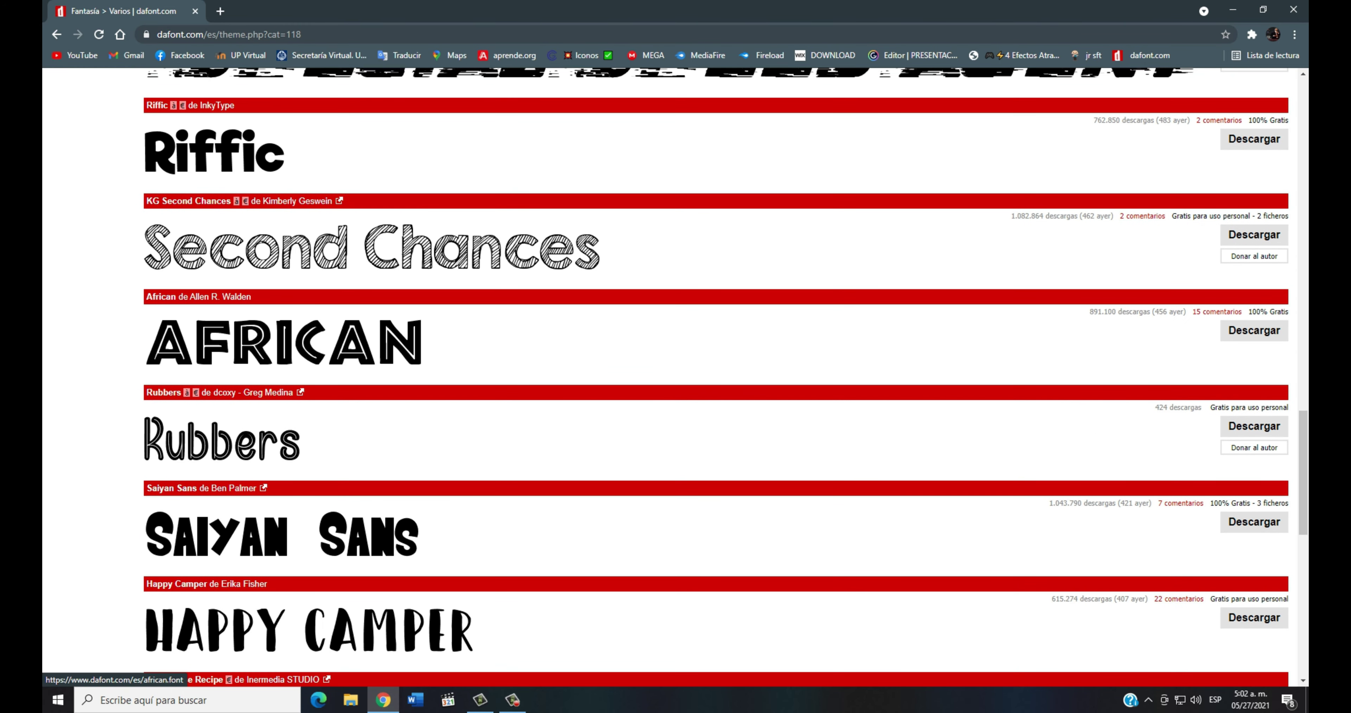
{"action": "scroll", "coordinate": [284, 341], "scroll_direction": "down", "scroll_amount": 4}
Step: Download the African font, saving african.zip to Escritorio
{"action": "left_click", "coordinate": [1254, 132]}
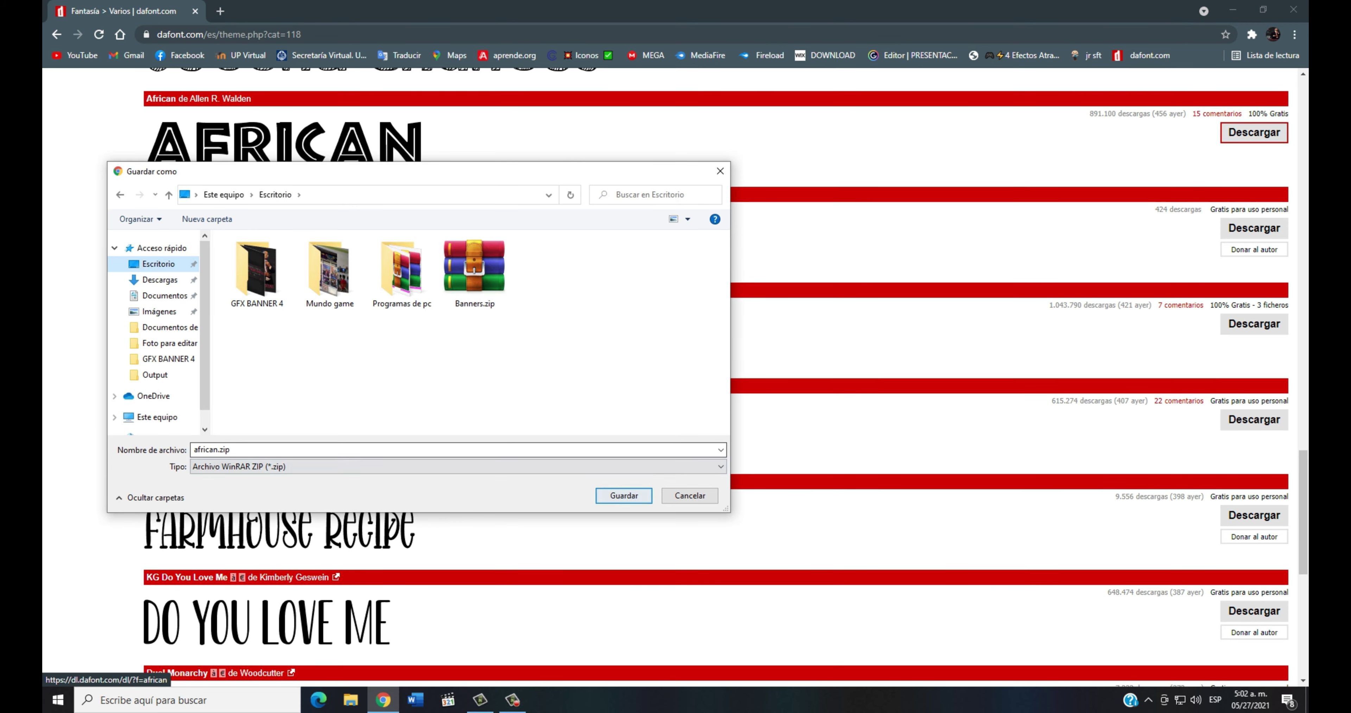
{"action": "key", "text": "Return"}
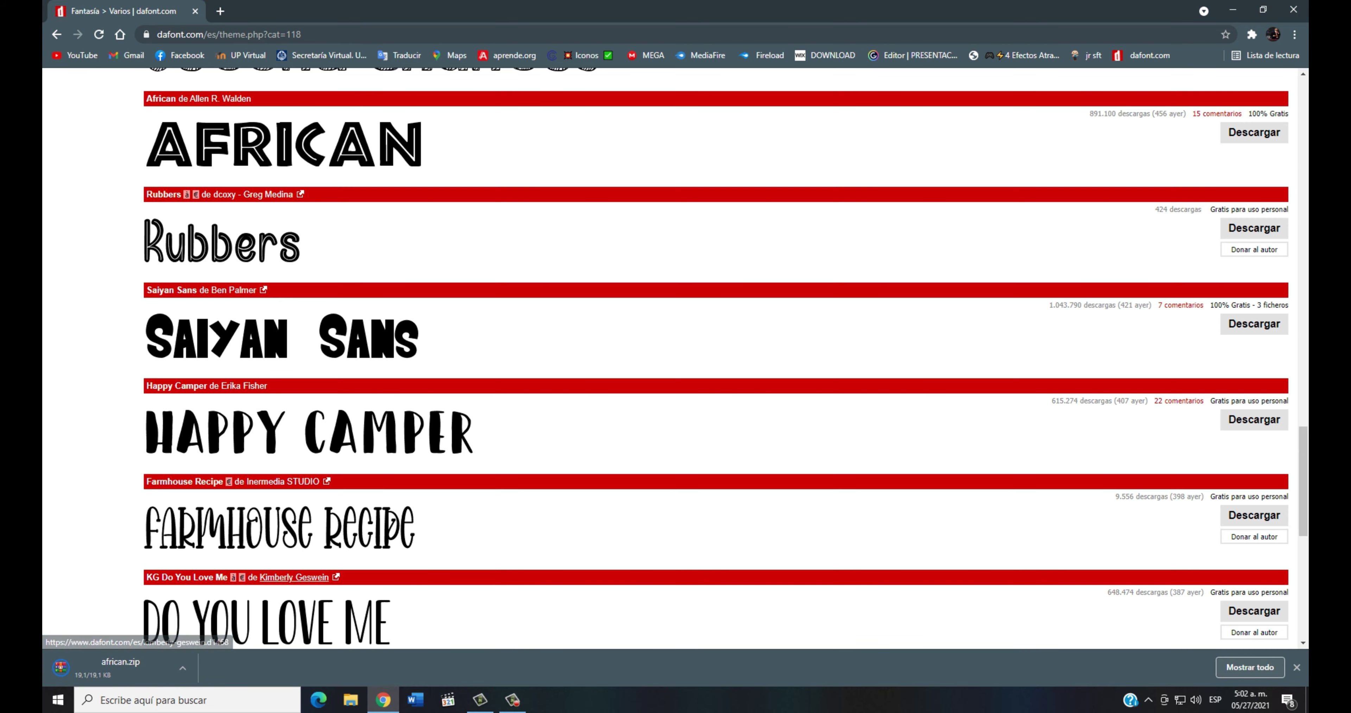
Step: Show the desktop and refresh it so african.zip appears
{"action": "key", "text": "super+d"}
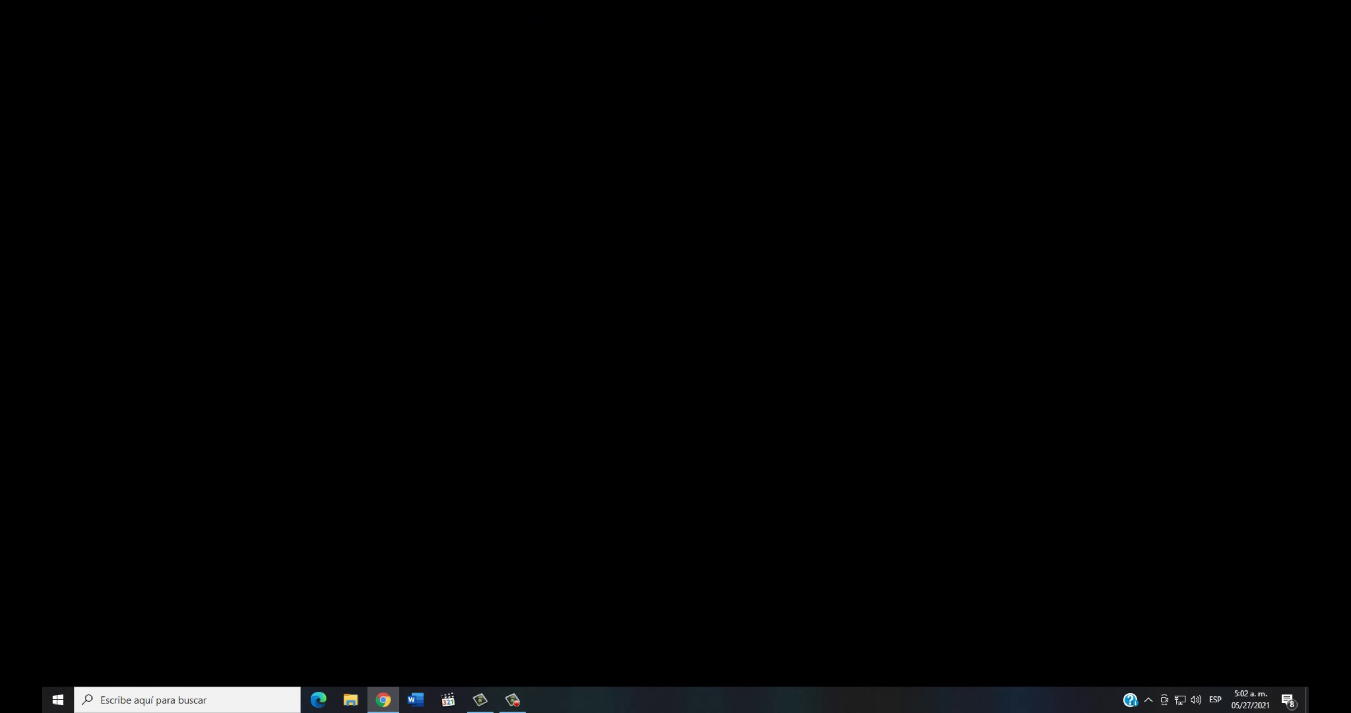
{"action": "right_click", "coordinate": [524, 234]}
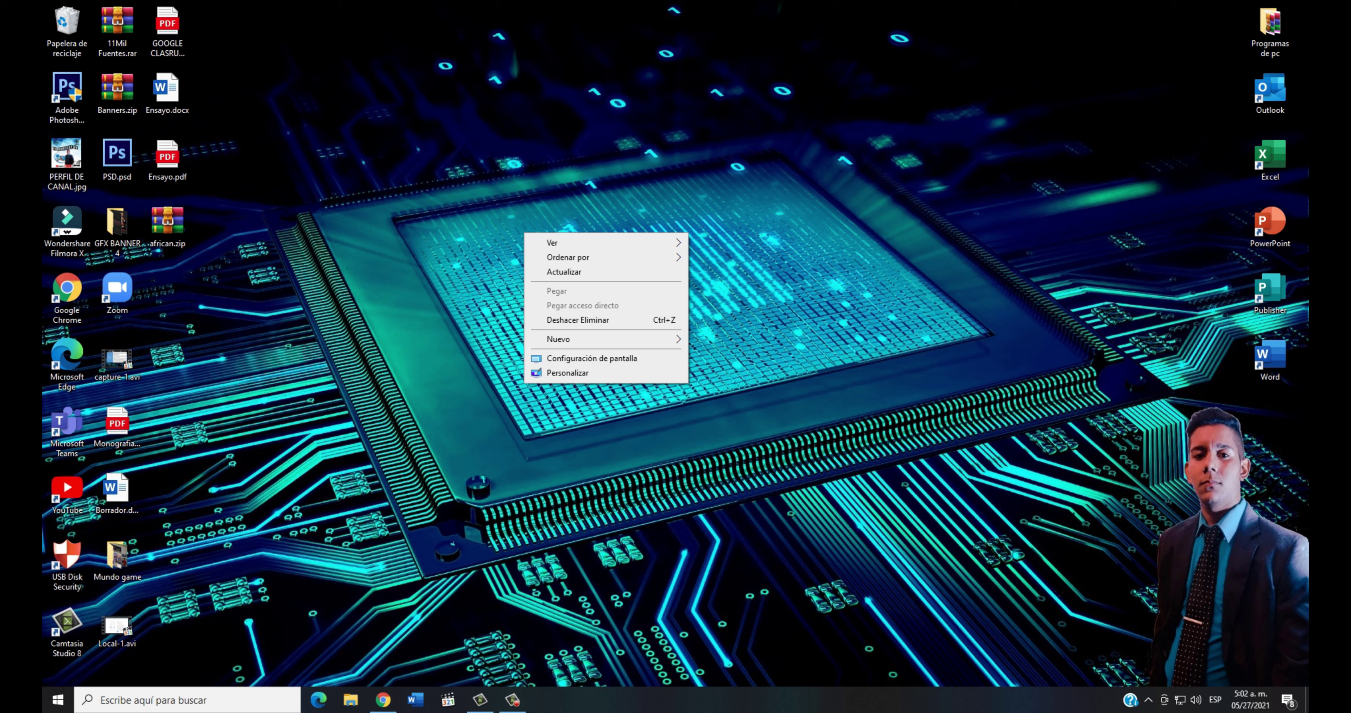
{"action": "left_click", "coordinate": [564, 272]}
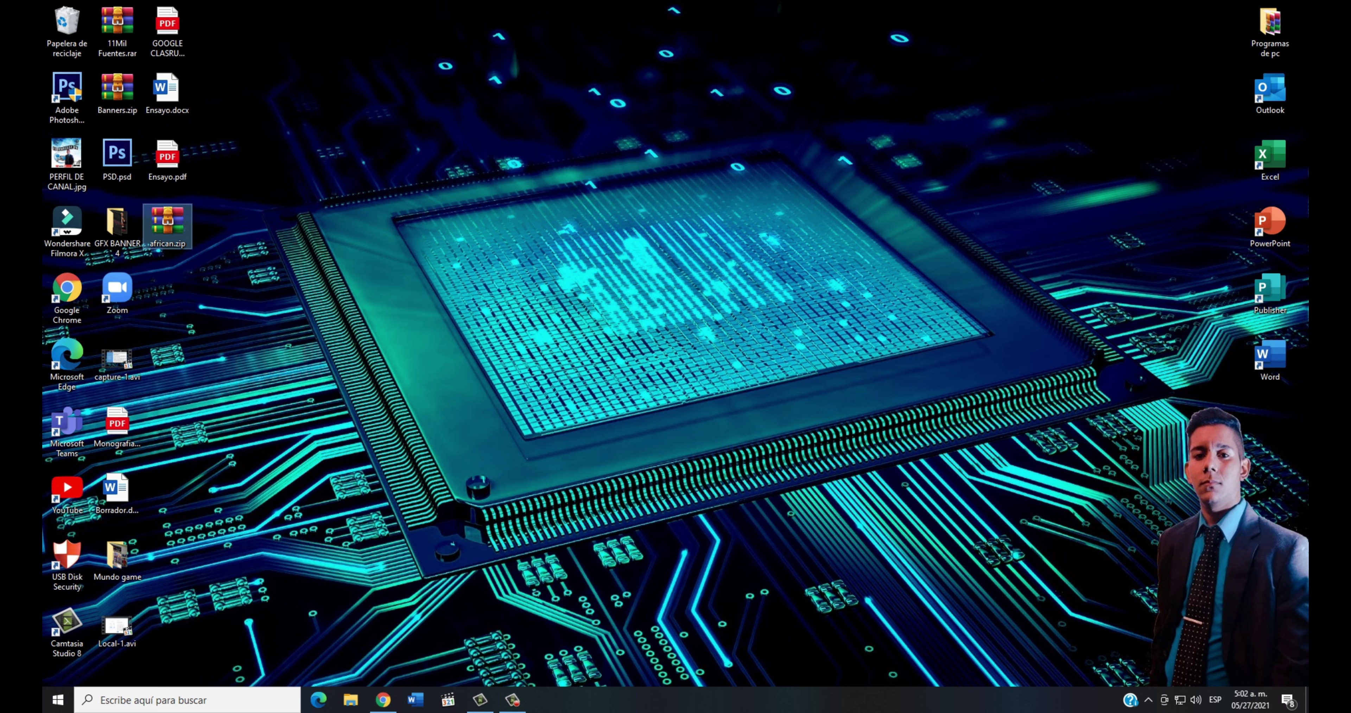
Step: Extract african.zip here and move african.ttf to the centre of the desktop
{"action": "right_click", "coordinate": [145, 205]}
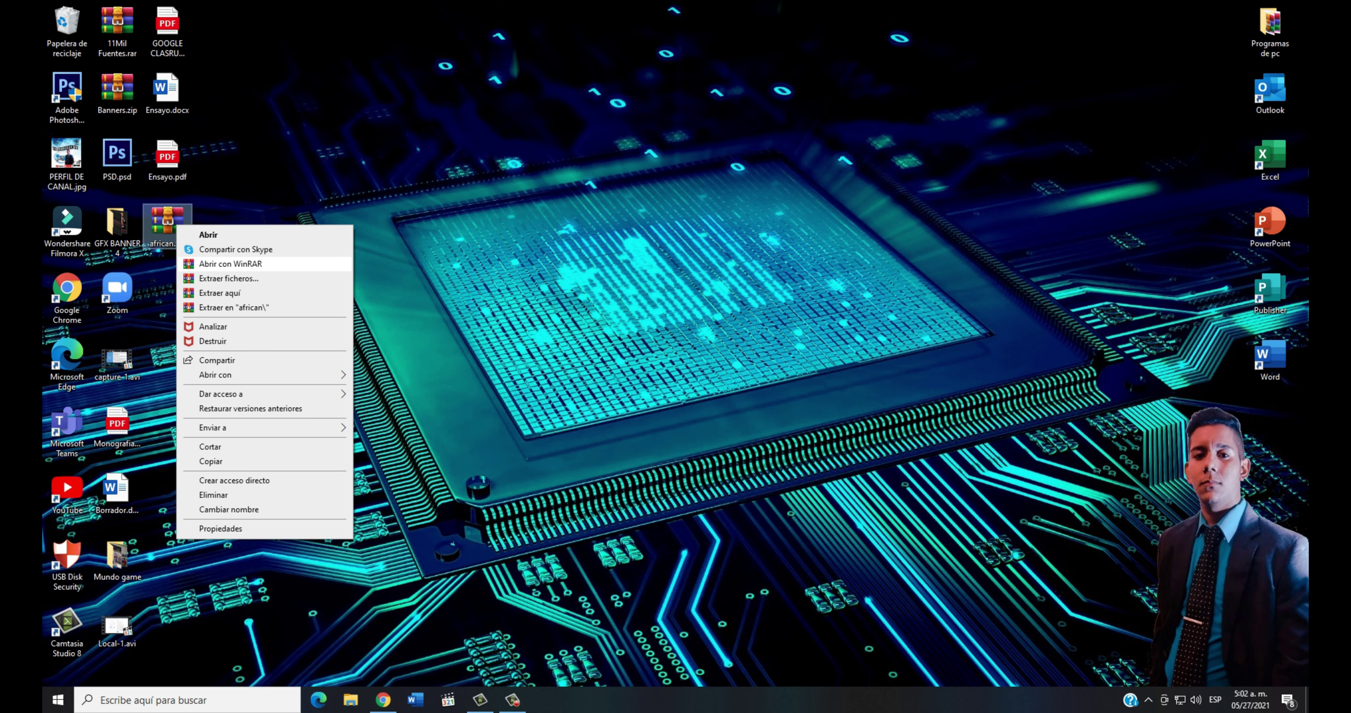
{"action": "left_click", "coordinate": [221, 293]}
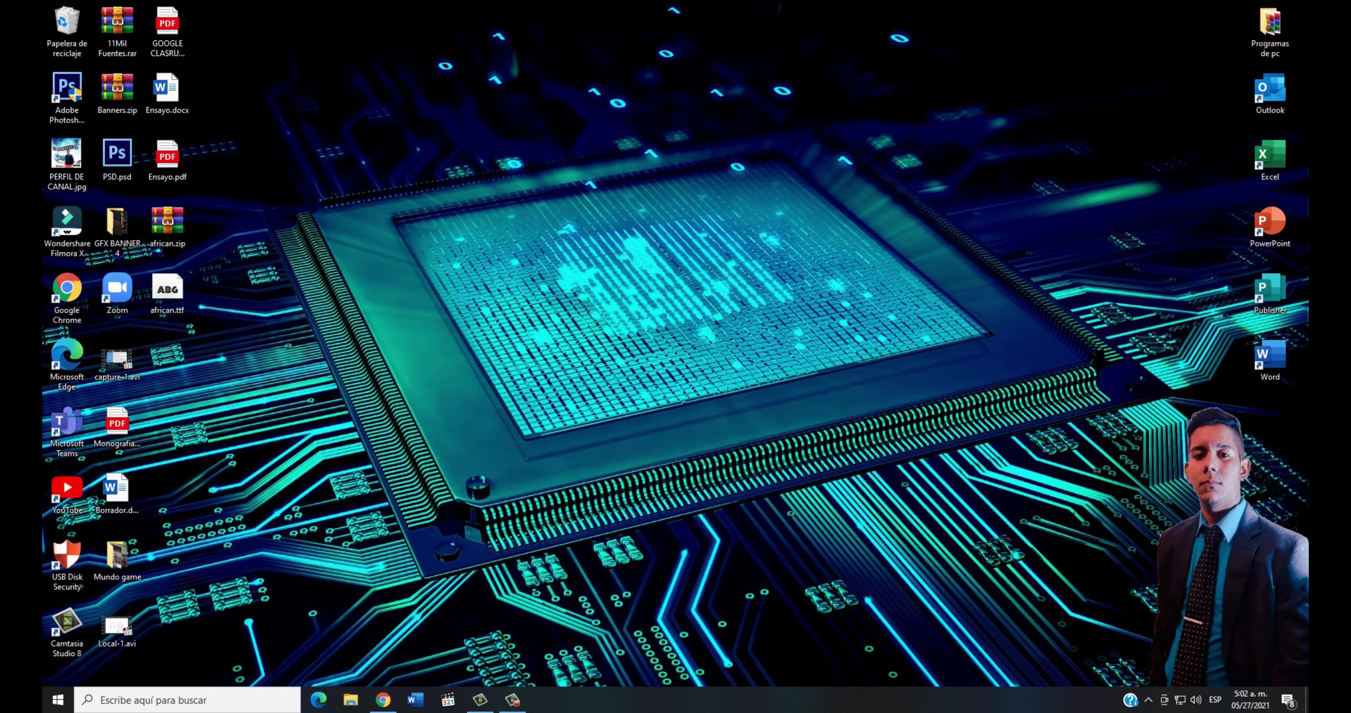
{"action": "left_click_drag", "start_coordinate": [167, 291], "coordinate": [418, 291]}
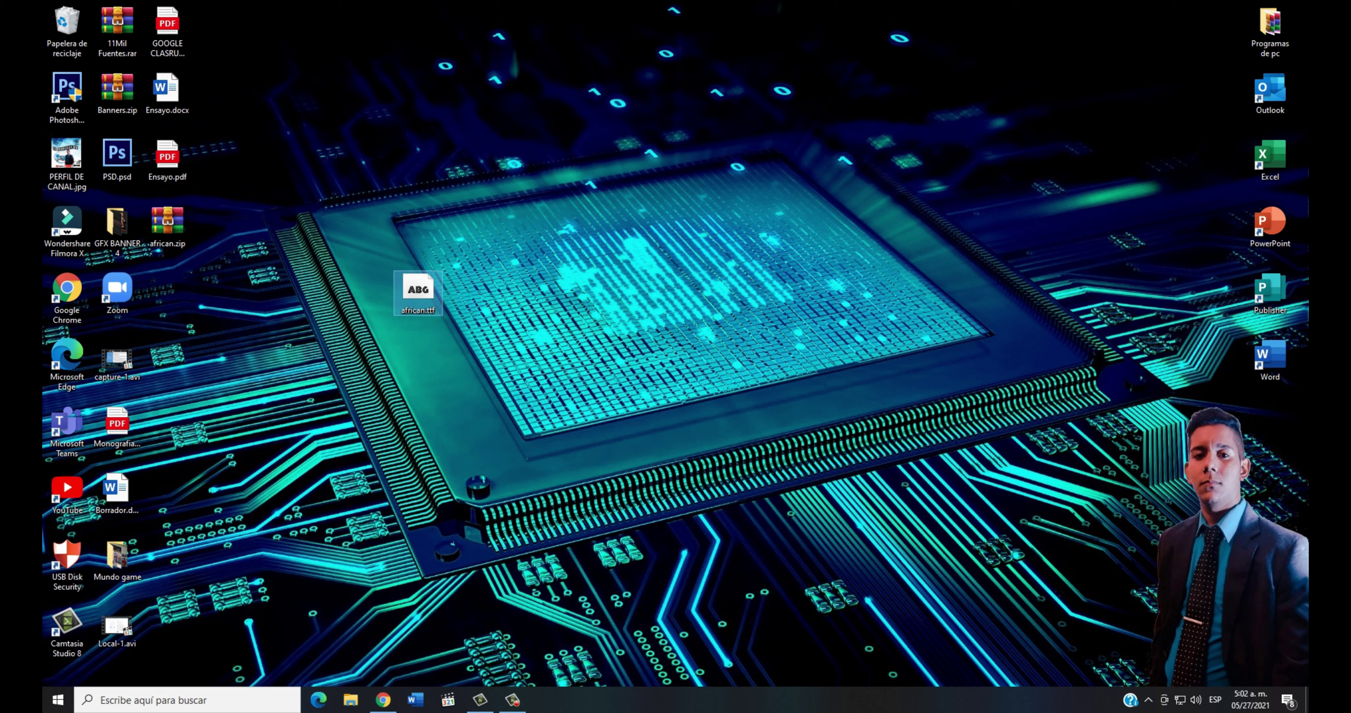
Step: Install the African font from the african.ttf file
{"action": "right_click", "coordinate": [428, 302]}
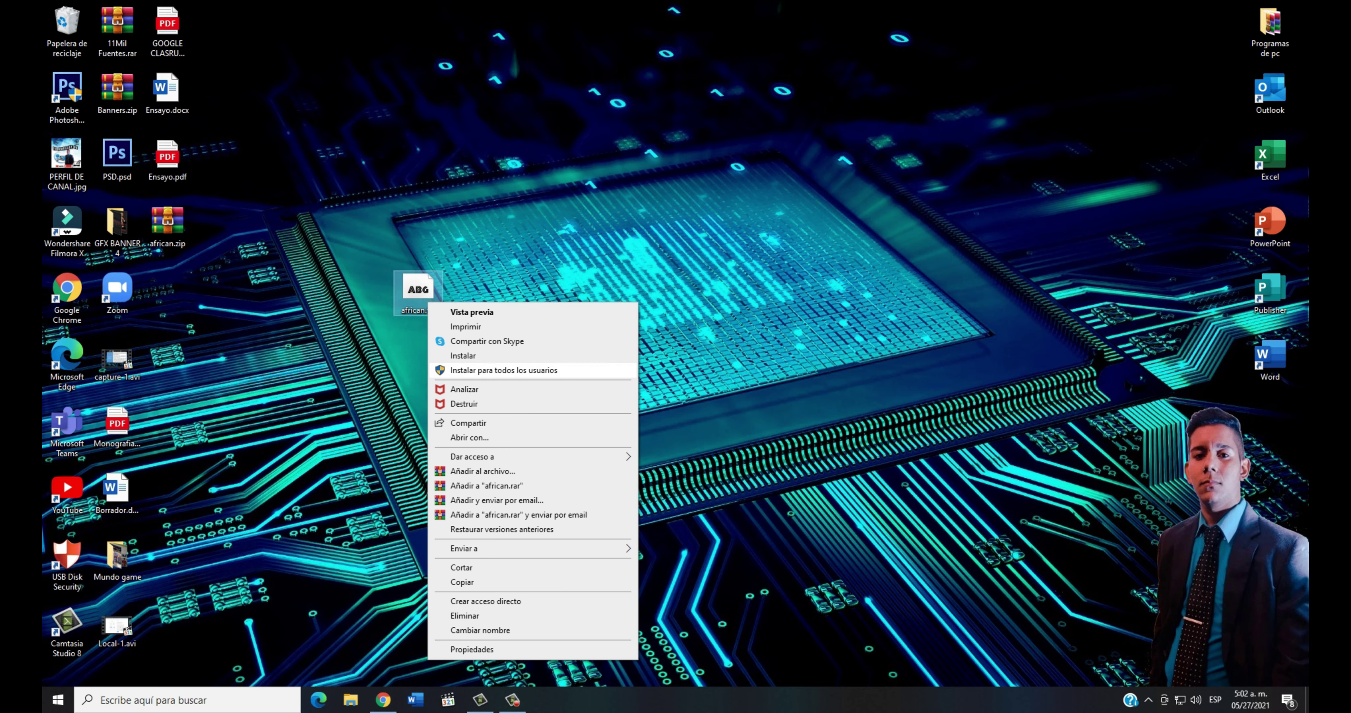
{"action": "left_click", "coordinate": [501, 371]}
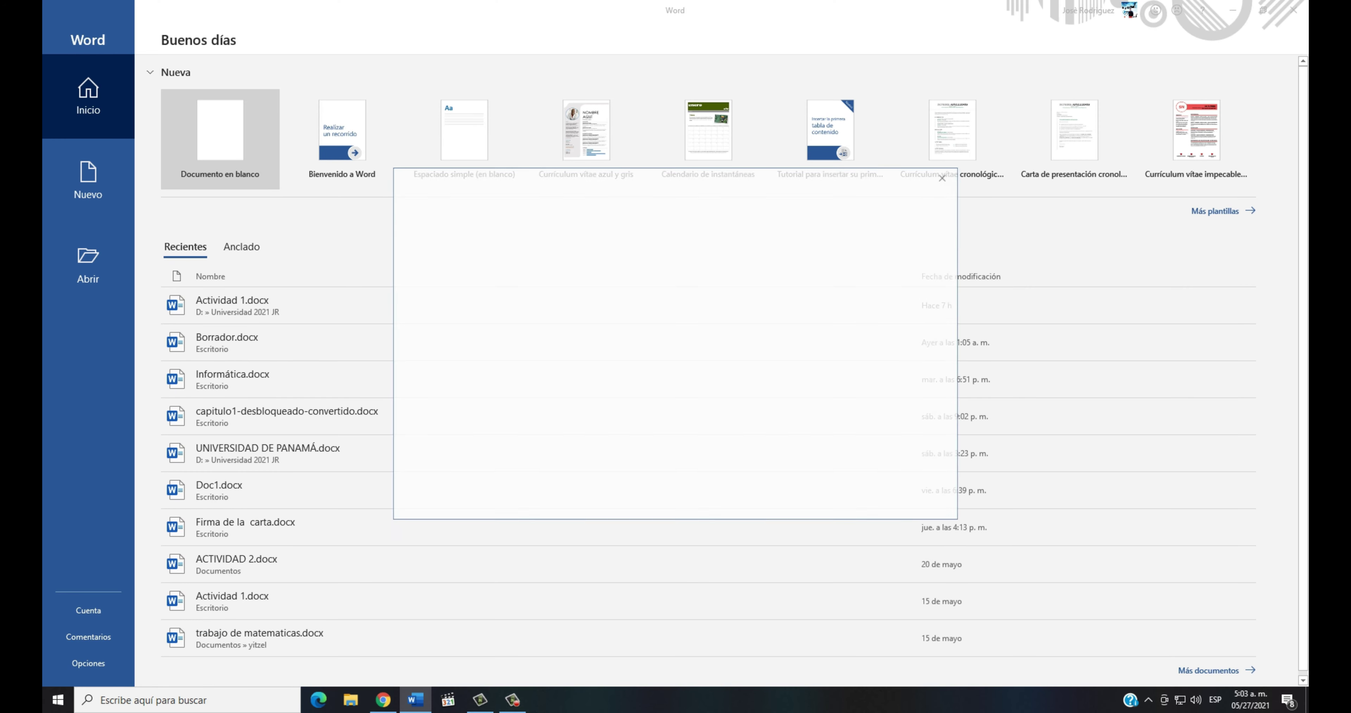
Step: Create a blank document and pick the African font by typing 'African' in the font box
{"action": "key", "text": "Escape"}
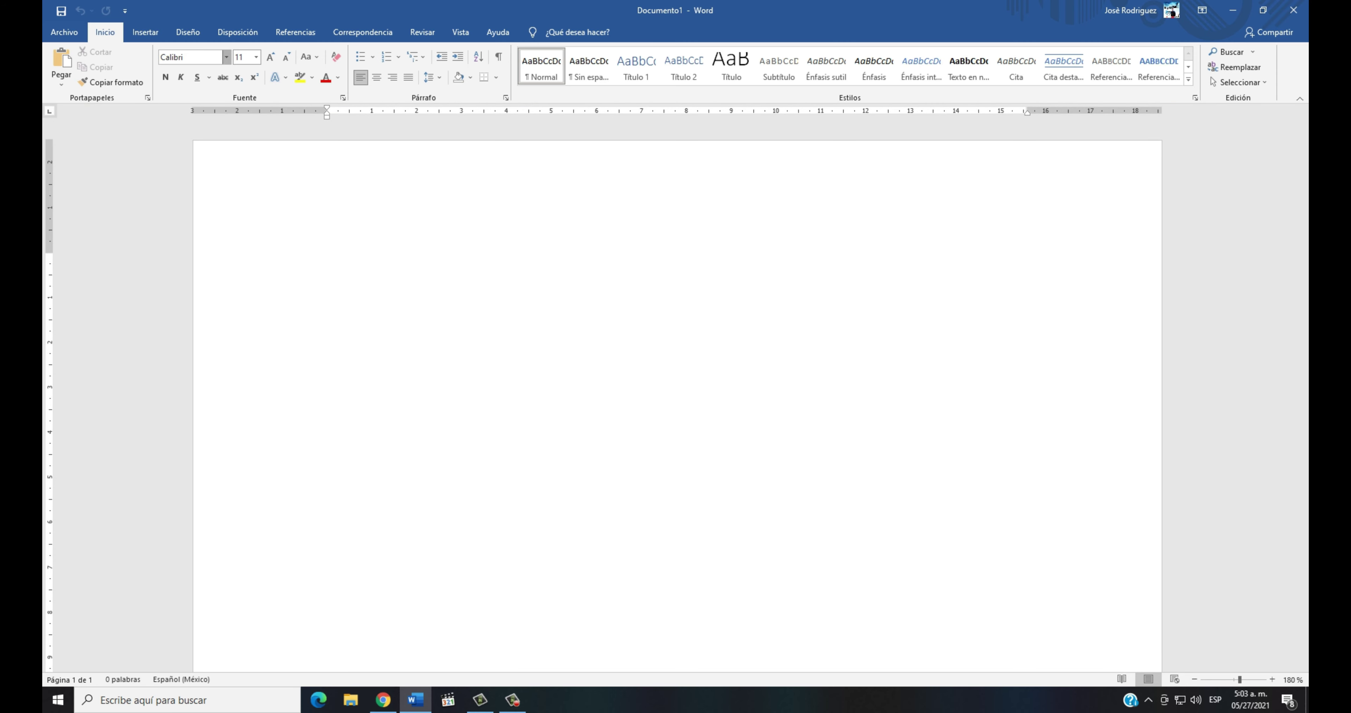
{"action": "left_click", "coordinate": [226, 57]}
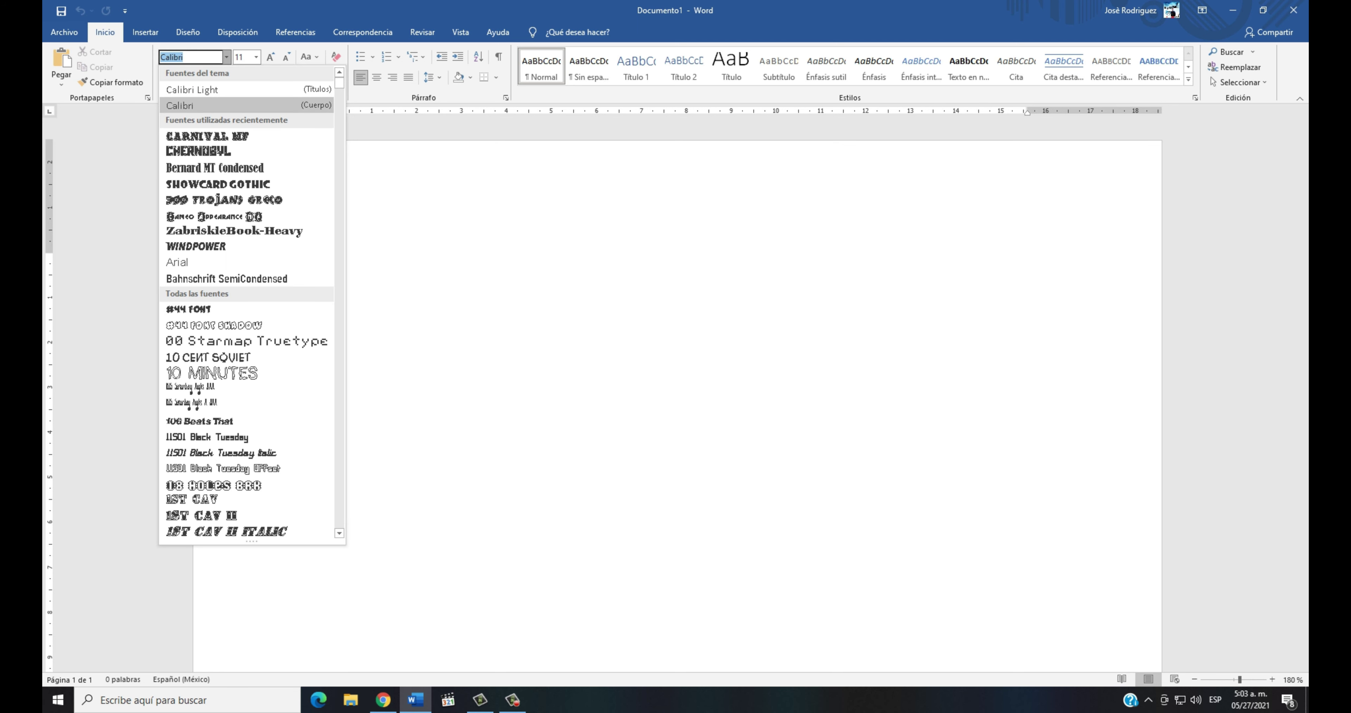
{"action": "type", "text": "African"}
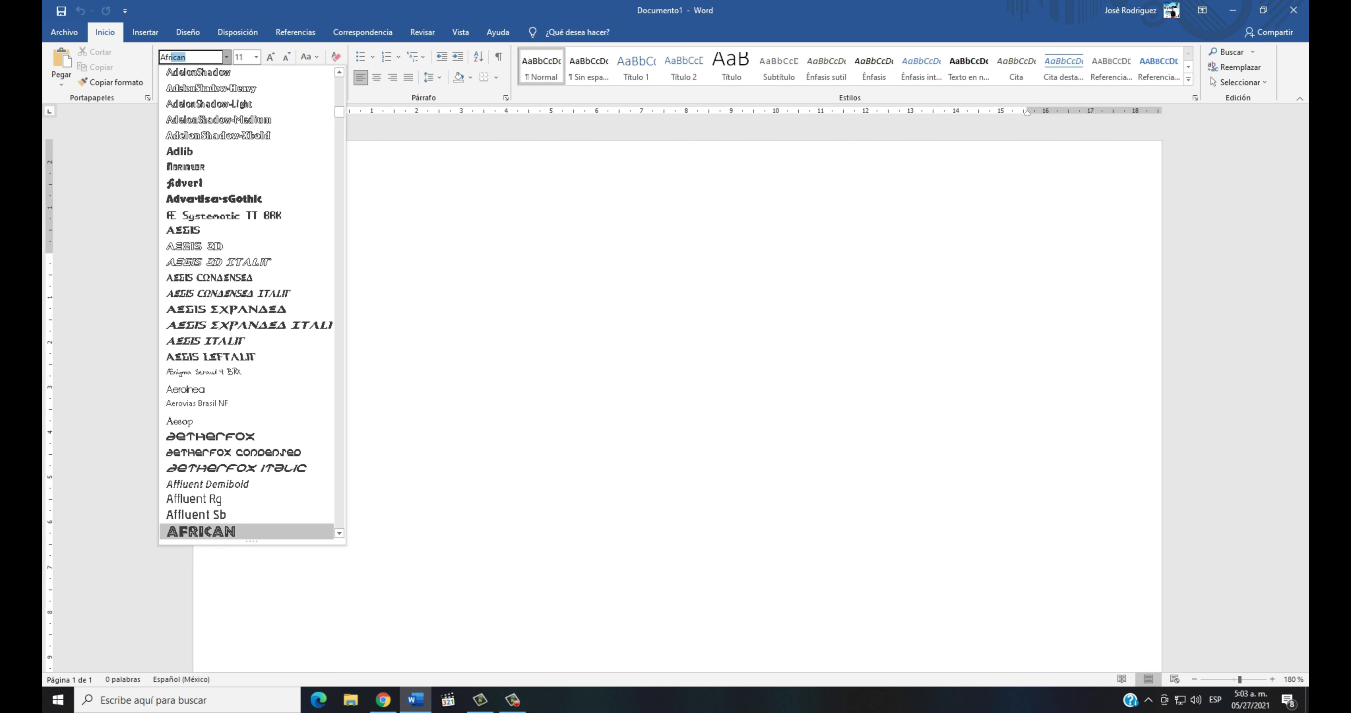
{"action": "key", "text": "Return"}
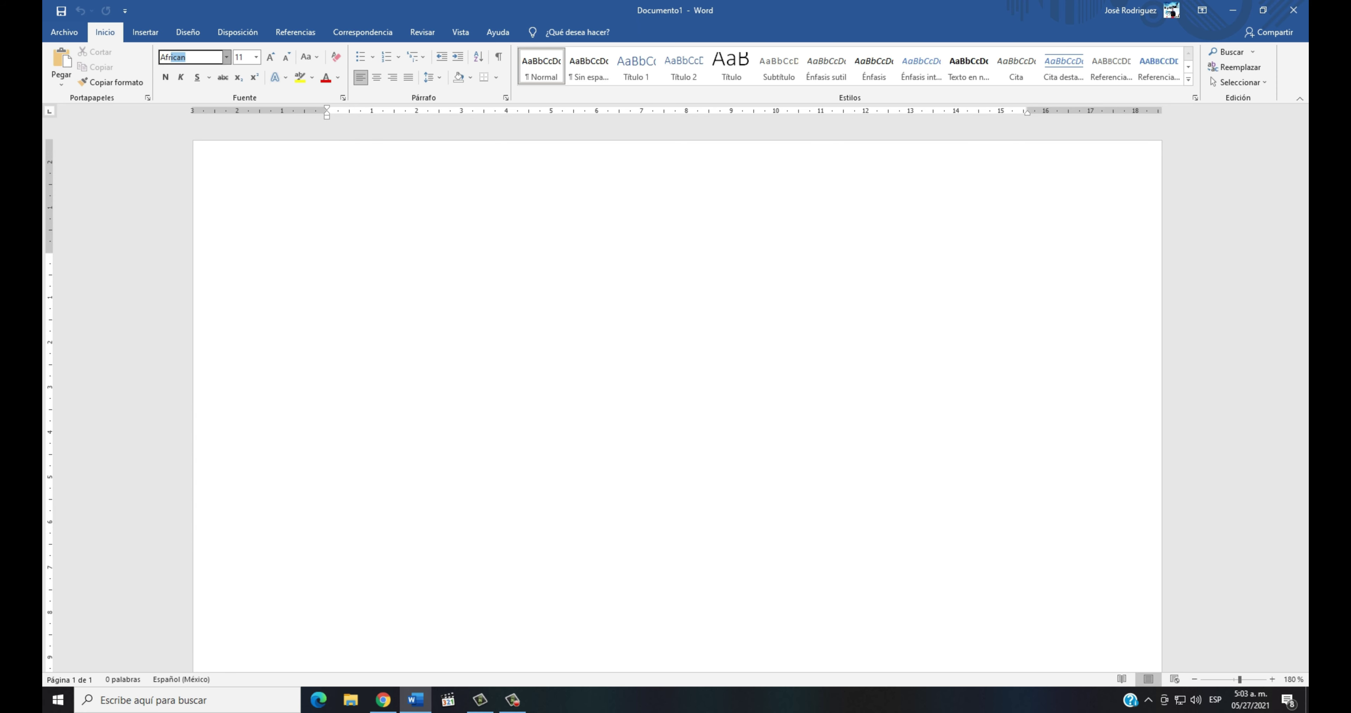
Step: Type AFRICAN, select it and centre it on the line
{"action": "type", "text": "AFRICA"}
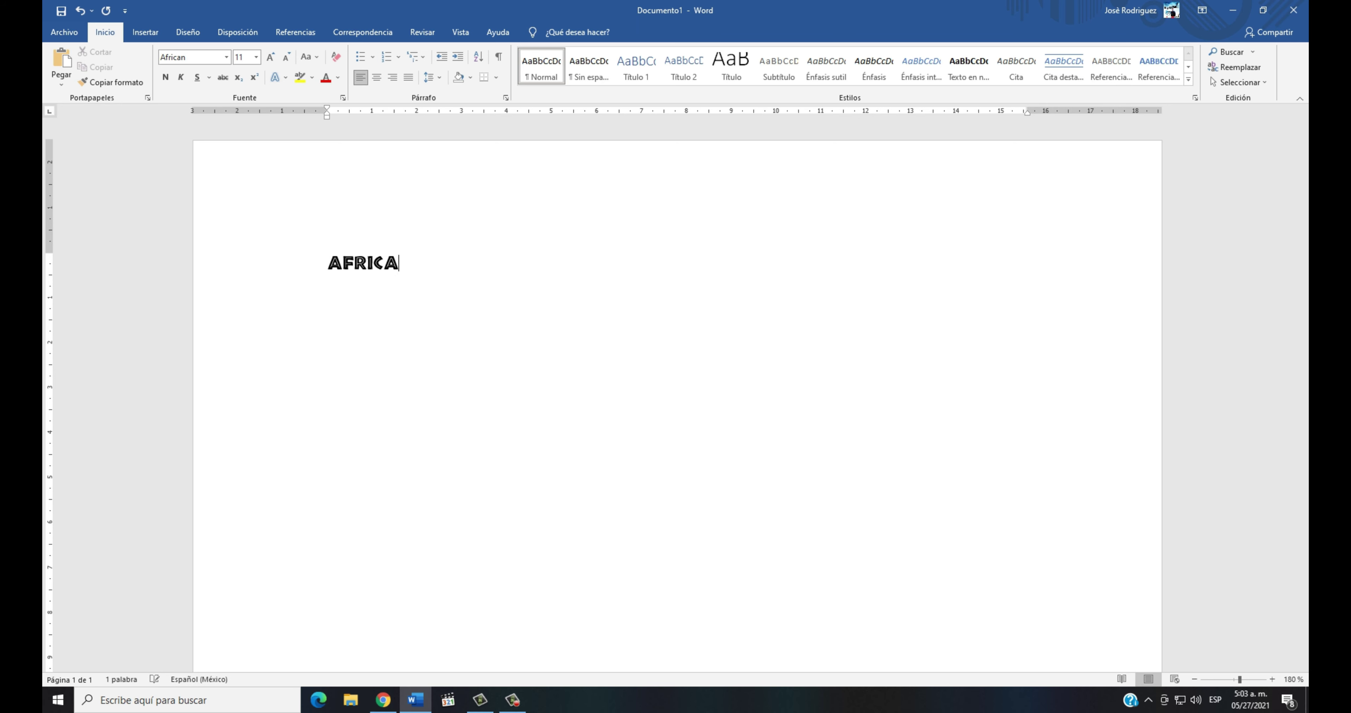
{"action": "key", "text": "shift+Home"}
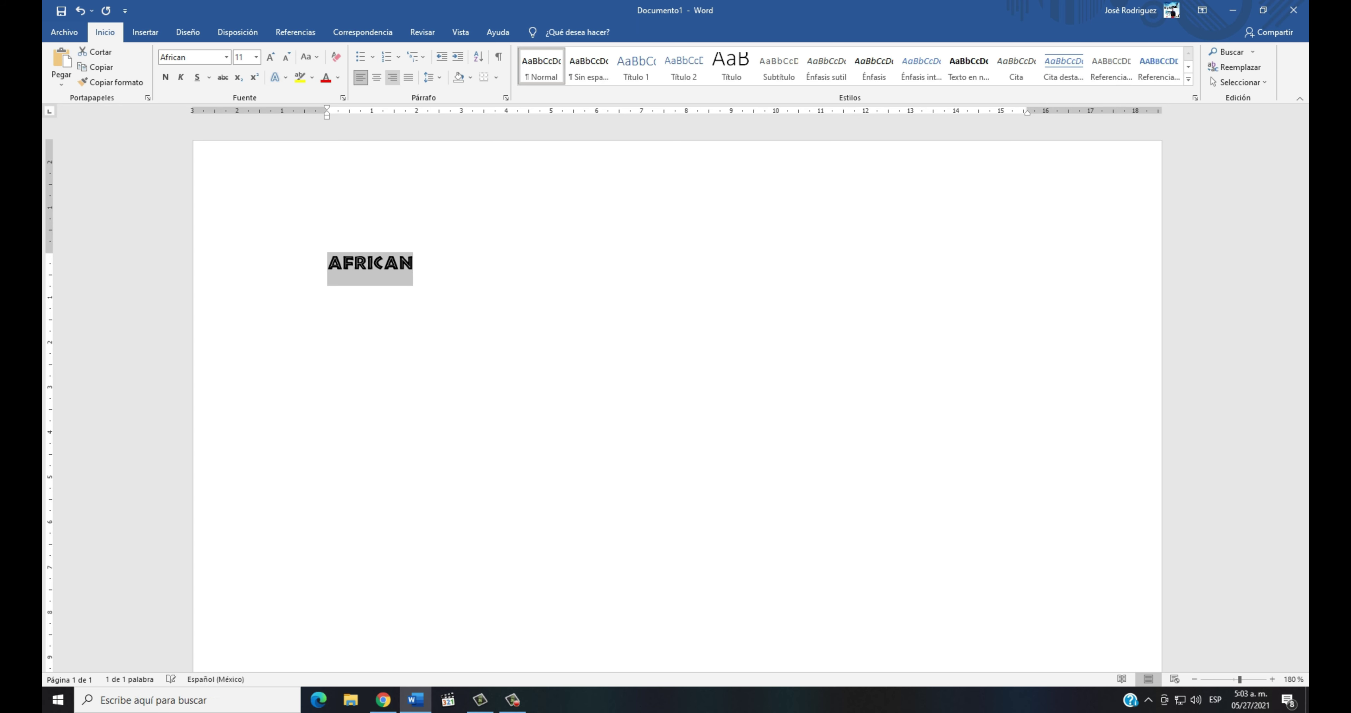
{"action": "key", "text": "ctrl+t"}
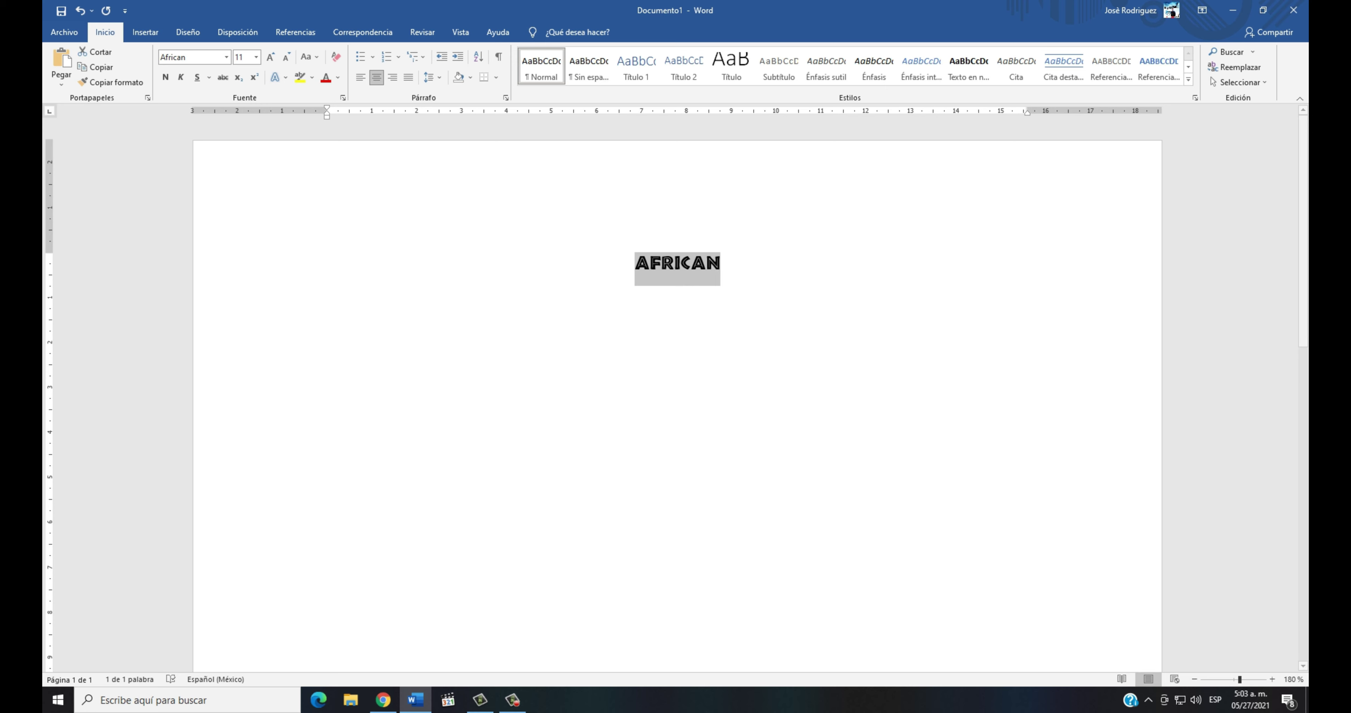
{"action": "scroll", "coordinate": [676, 393], "scroll_direction": "up", "scroll_amount": 5}
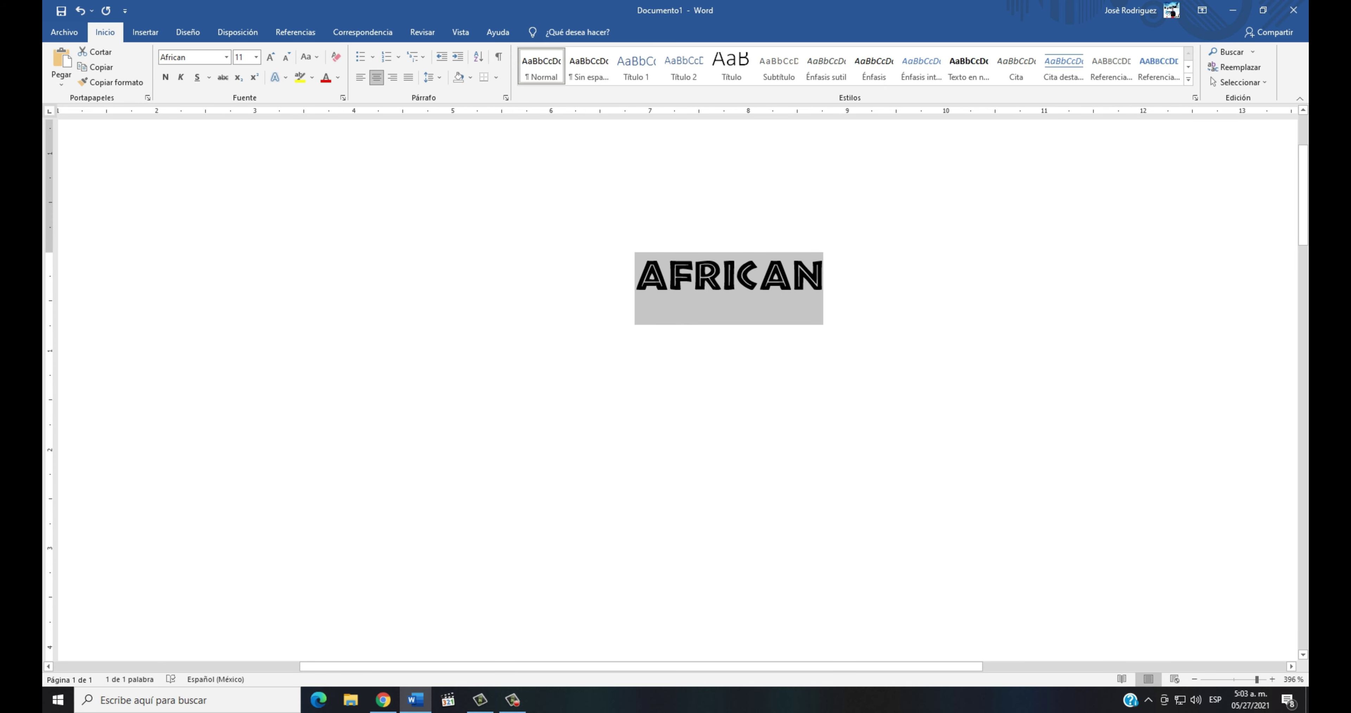
Step: Enlarge AFRICAN step by step, then set its size to 48
{"action": "left_click", "coordinate": [270, 57]}
{"action": "left_click", "coordinate": [271, 57]}
{"action": "left_click", "coordinate": [271, 57]}
{"action": "left_click", "coordinate": [270, 57]}
{"action": "left_click", "coordinate": [270, 57]}
{"action": "left_click", "coordinate": [270, 57]}
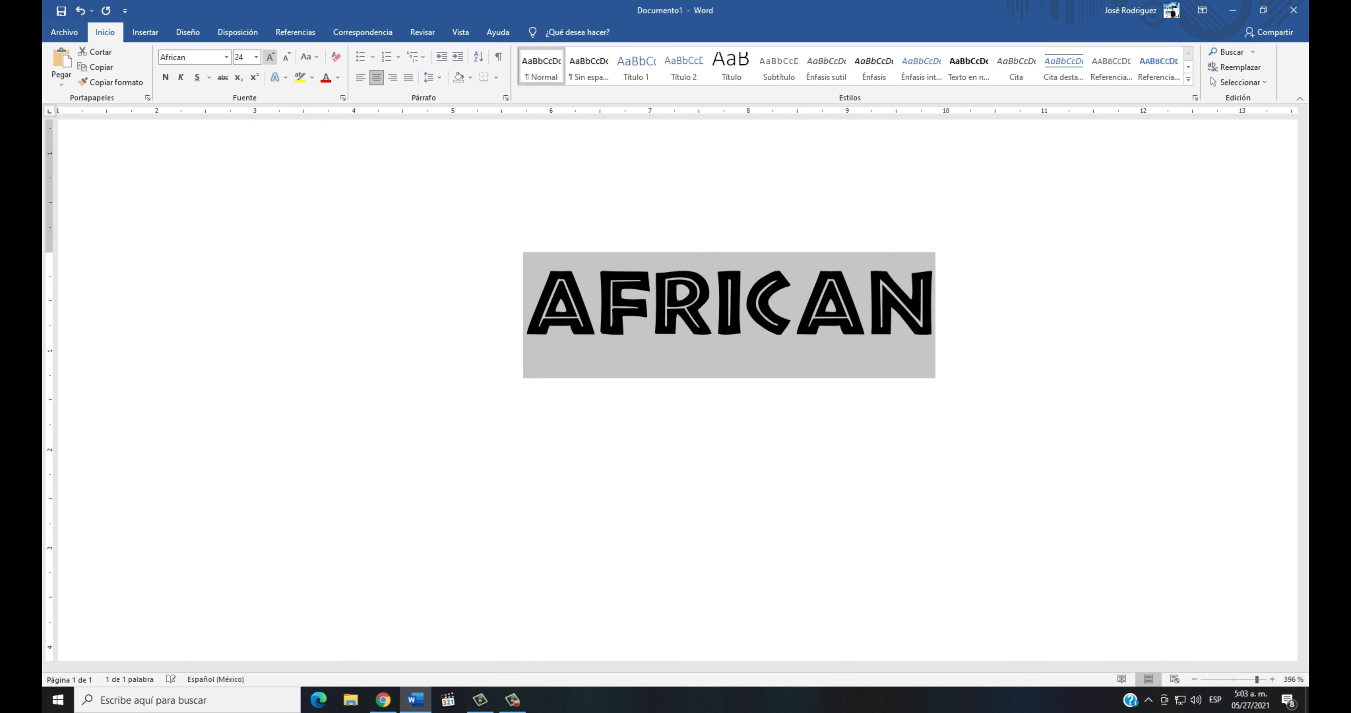
{"action": "left_click", "coordinate": [270, 56]}
{"action": "left_click", "coordinate": [271, 56]}
{"action": "left_click", "coordinate": [270, 57]}
{"action": "left_click", "coordinate": [270, 56]}
{"action": "left_click", "coordinate": [270, 57]}
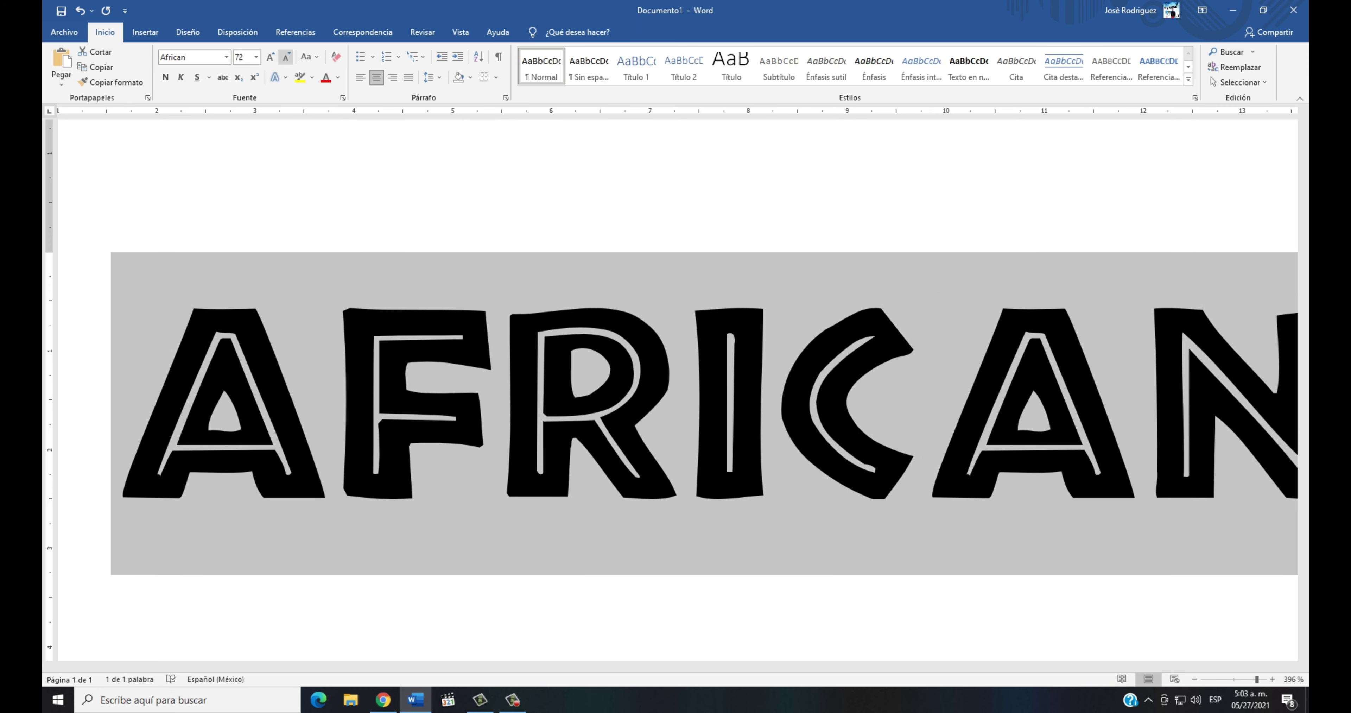
{"action": "left_click", "coordinate": [286, 57]}
{"action": "left_click", "coordinate": [857, 356]}
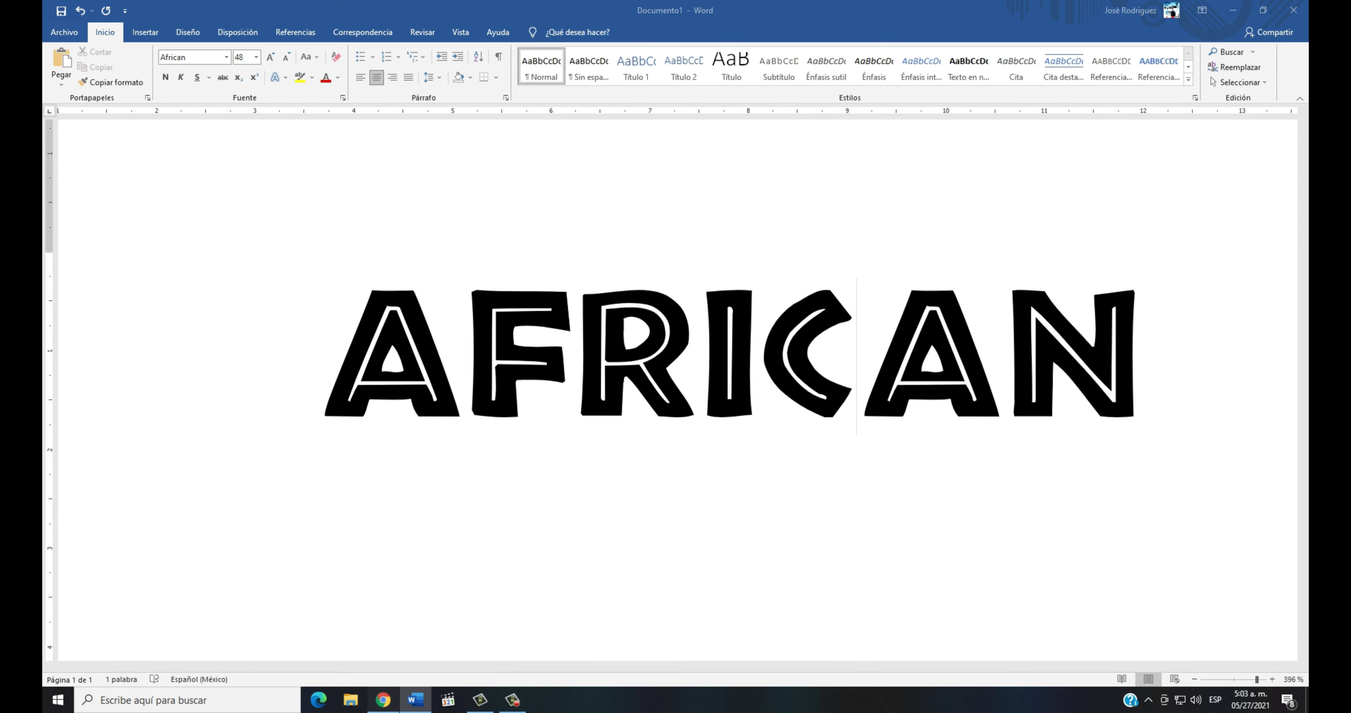
Step: Switch back to the dafont.com page in Chrome and scroll down
{"action": "left_click", "coordinate": [383, 700]}
{"action": "scroll", "coordinate": [314, 105], "scroll_direction": "down", "scroll_amount": 5}
{"action": "scroll", "coordinate": [315, 367], "scroll_direction": "down", "scroll_amount": 4}
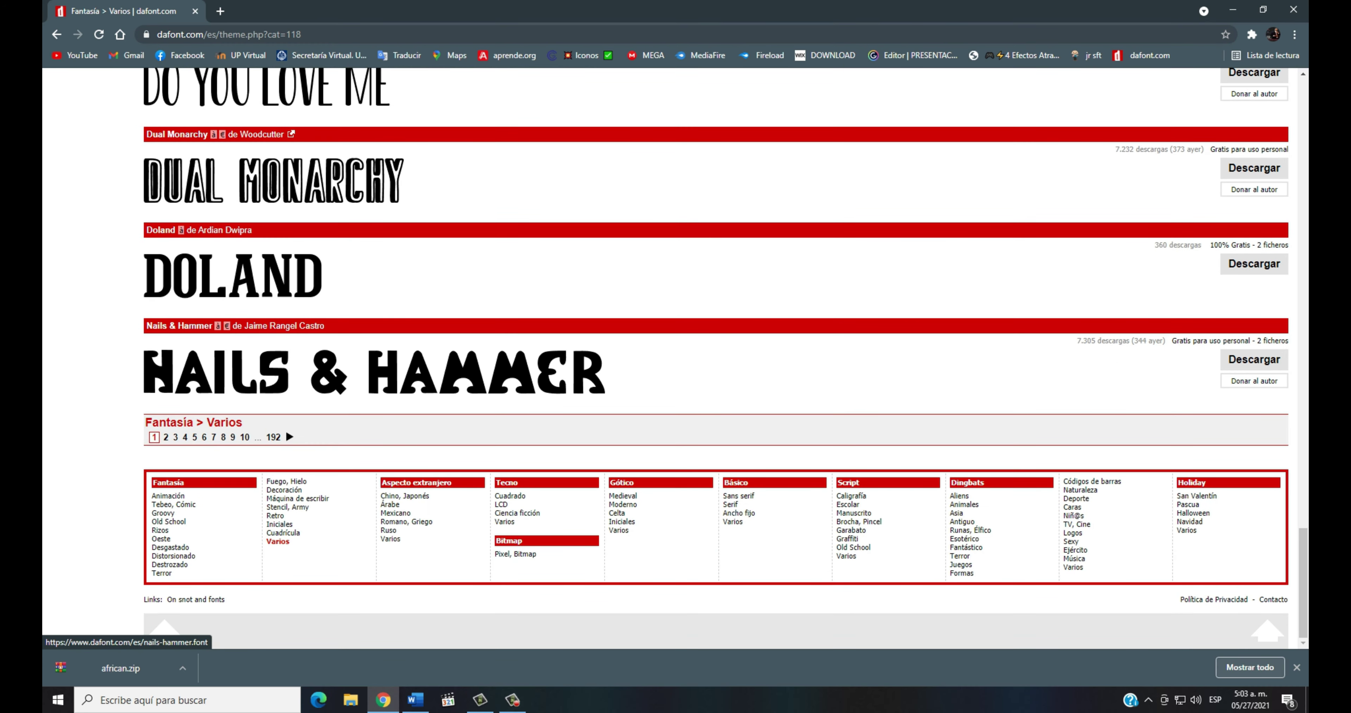
Step: Open dafont.com's Fantasía Iniciales font category
{"action": "scroll", "coordinate": [367, 367], "scroll_direction": "up", "scroll_amount": 8}
{"action": "scroll", "coordinate": [367, 368], "scroll_direction": "up", "scroll_amount": 10}
{"action": "scroll", "coordinate": [367, 367], "scroll_direction": "up", "scroll_amount": 6}
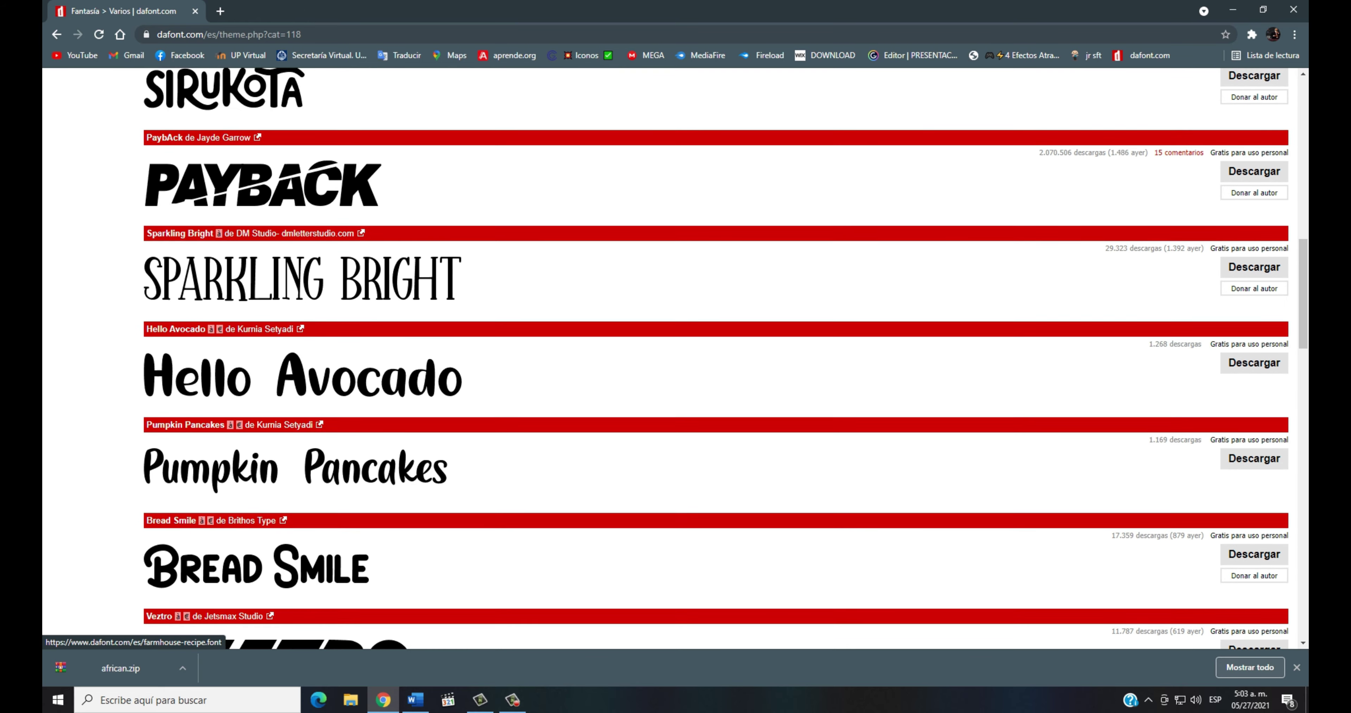
{"action": "scroll", "coordinate": [294, 266], "scroll_direction": "up", "scroll_amount": 10}
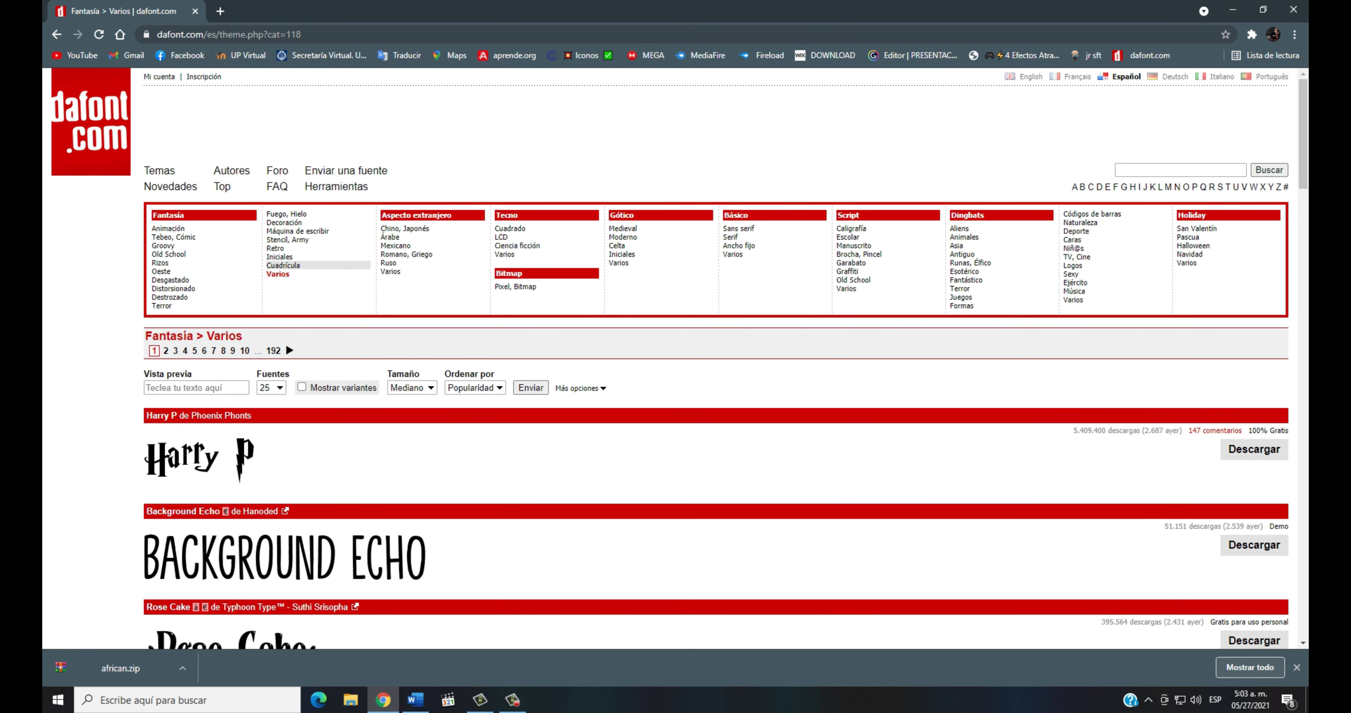
{"action": "left_click", "coordinate": [279, 257]}
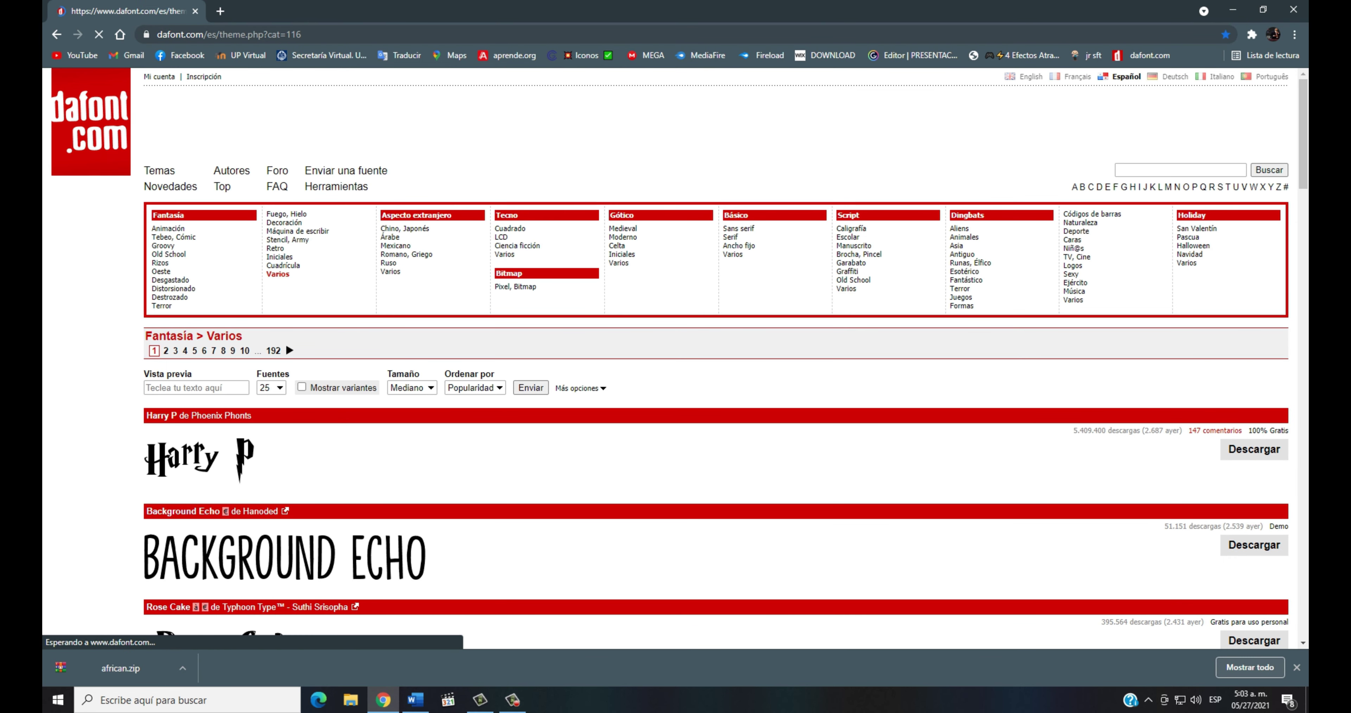
Step: Scroll through the Iniciales font listing
{"action": "scroll", "coordinate": [221, 260], "scroll_direction": "down", "scroll_amount": 1}
{"action": "scroll", "coordinate": [221, 259], "scroll_direction": "down", "scroll_amount": 8}
{"action": "scroll", "coordinate": [221, 260], "scroll_direction": "up", "scroll_amount": 2}
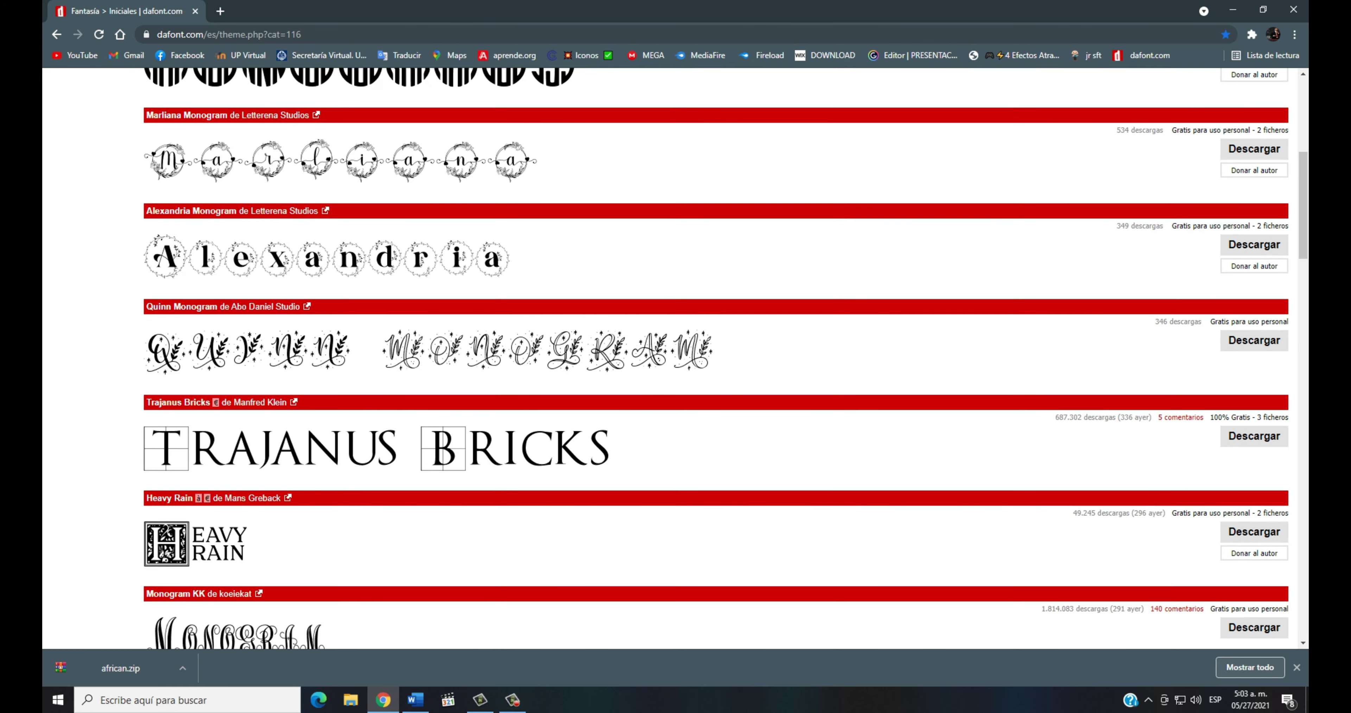
{"action": "scroll", "coordinate": [221, 340], "scroll_direction": "down", "scroll_amount": 5}
{"action": "scroll", "coordinate": [221, 341], "scroll_direction": "down", "scroll_amount": 4}
{"action": "scroll", "coordinate": [221, 341], "scroll_direction": "down", "scroll_amount": 4}
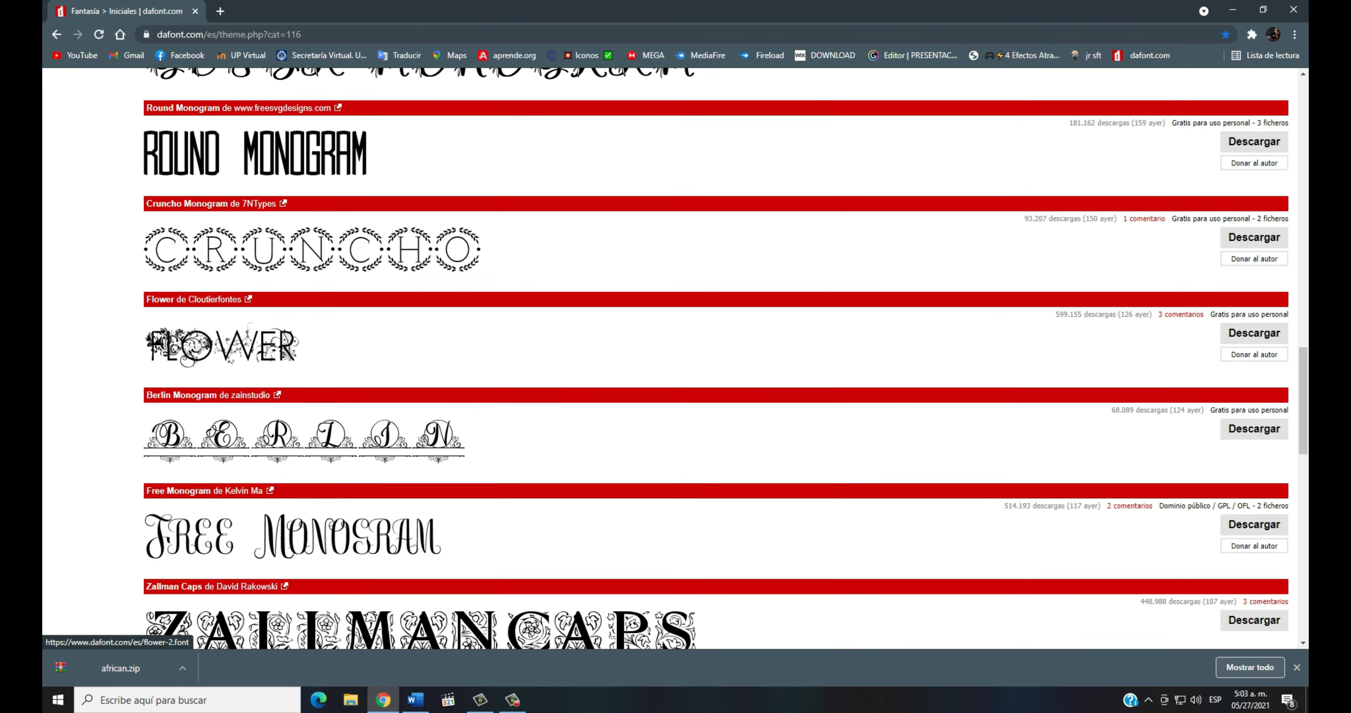
{"action": "scroll", "coordinate": [221, 341], "scroll_direction": "down", "scroll_amount": 5}
{"action": "scroll", "coordinate": [221, 341], "scroll_direction": "down", "scroll_amount": 5}
{"action": "scroll", "coordinate": [221, 340], "scroll_direction": "down", "scroll_amount": 8}
{"action": "scroll", "coordinate": [221, 340], "scroll_direction": "down", "scroll_amount": 1}
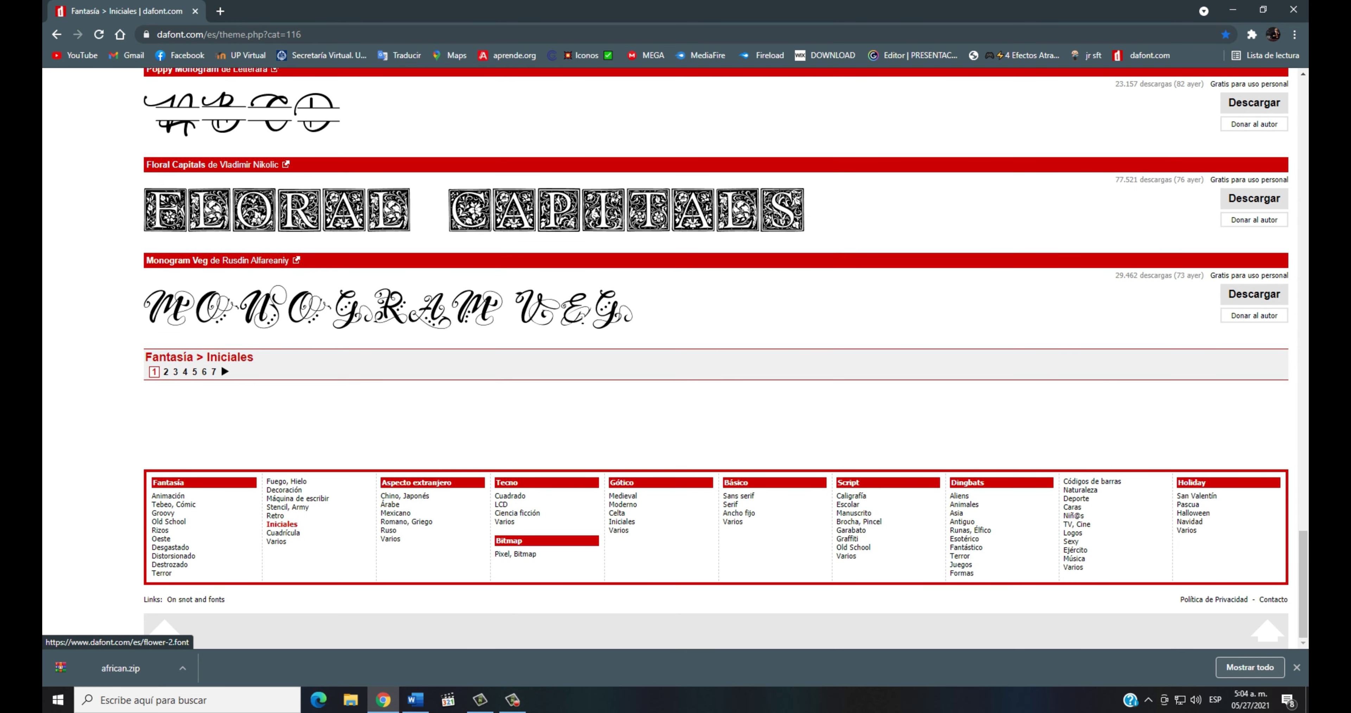
Step: Minimise Chrome, zoom Word out, and minimise Word to reveal the desktop
{"action": "left_click", "coordinate": [1233, 10]}
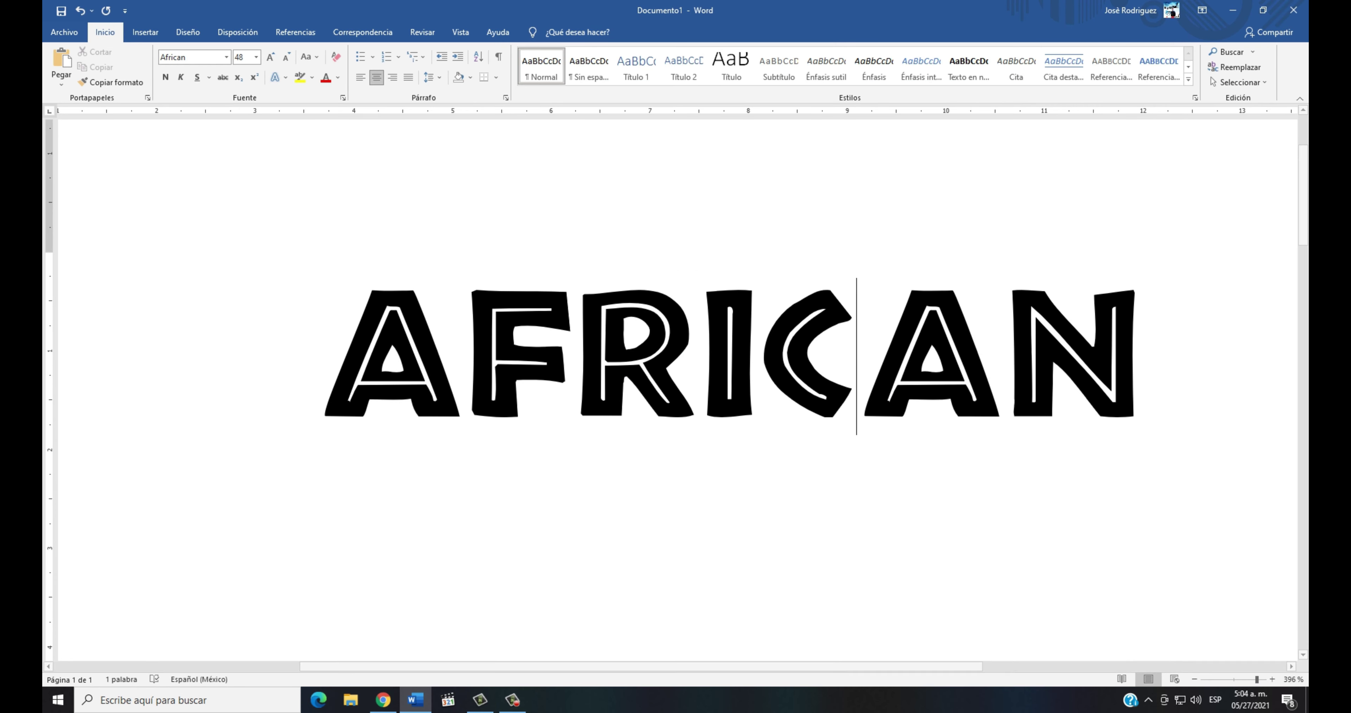
{"action": "scroll", "coordinate": [677, 387], "scroll_direction": "down", "scroll_amount": 10}
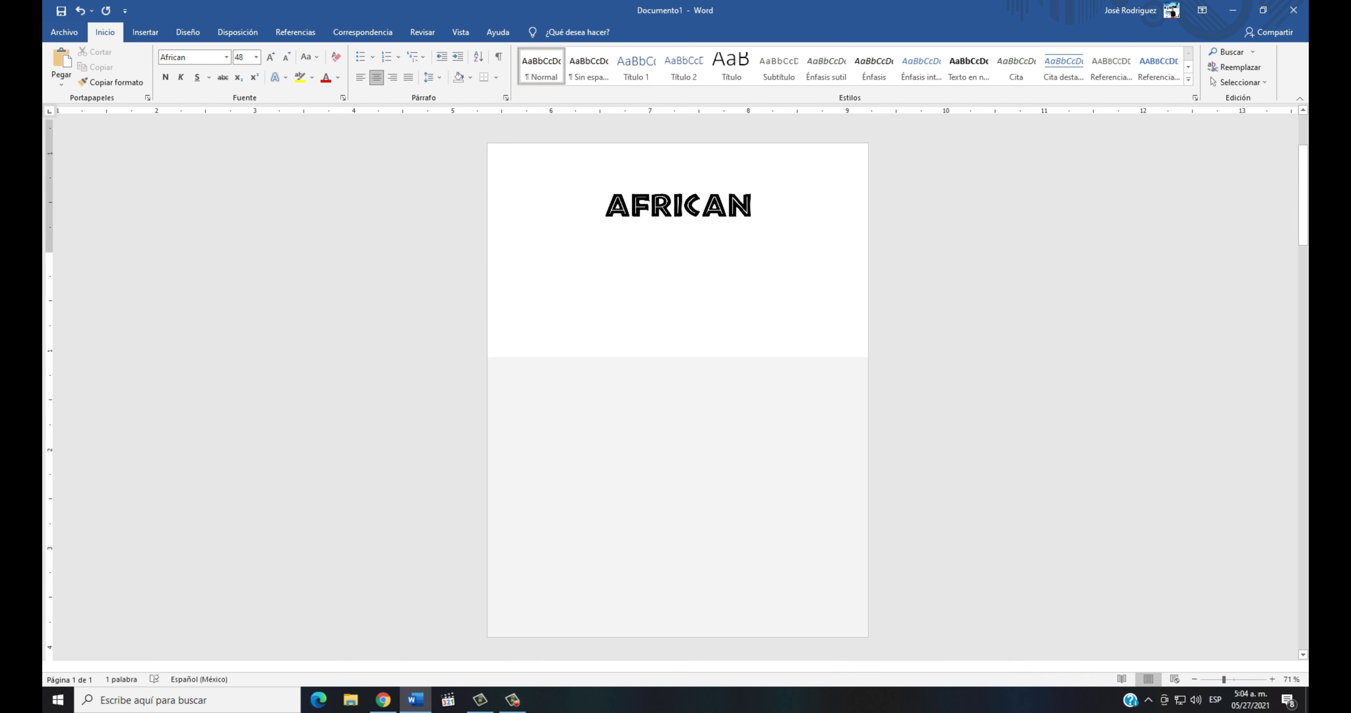
{"action": "left_click", "coordinate": [1232, 10]}
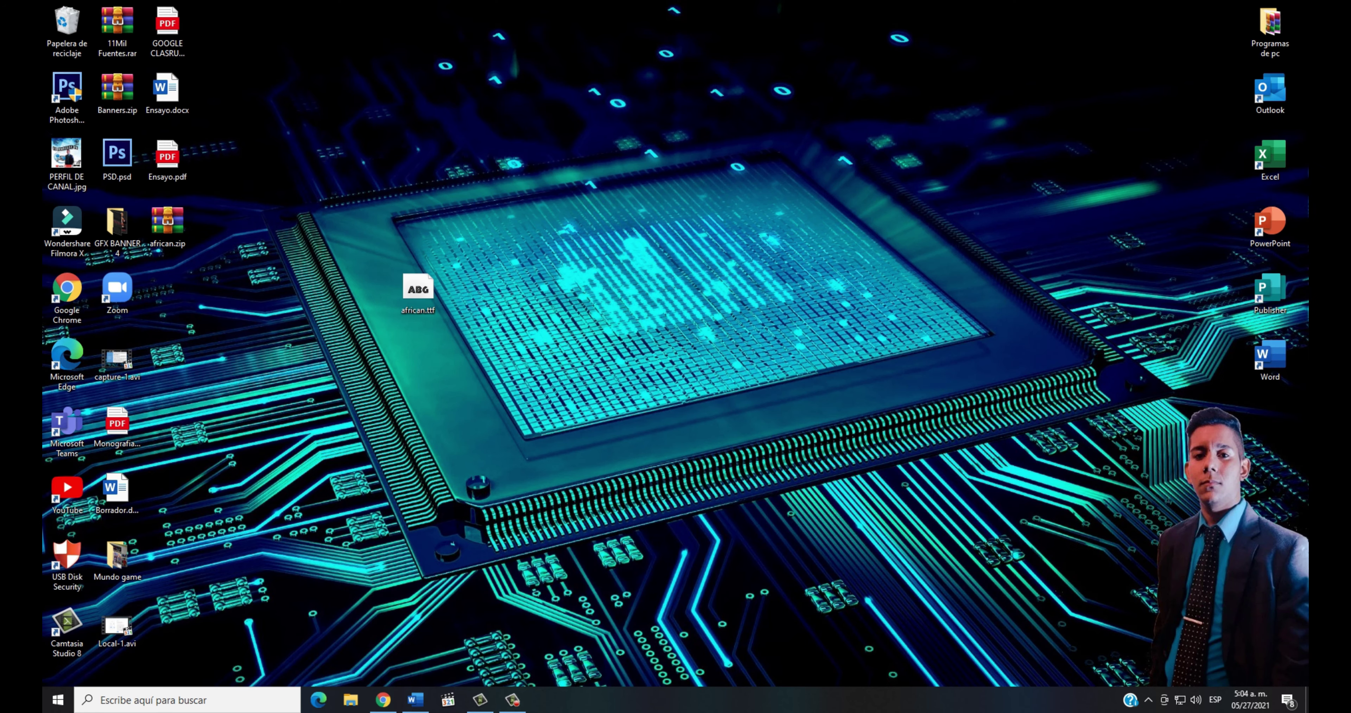
Step: Select african.zip and african.ttf on the desktop and delete both
{"action": "left_click_drag", "start_coordinate": [404, 413], "coordinate": [144, 206]}
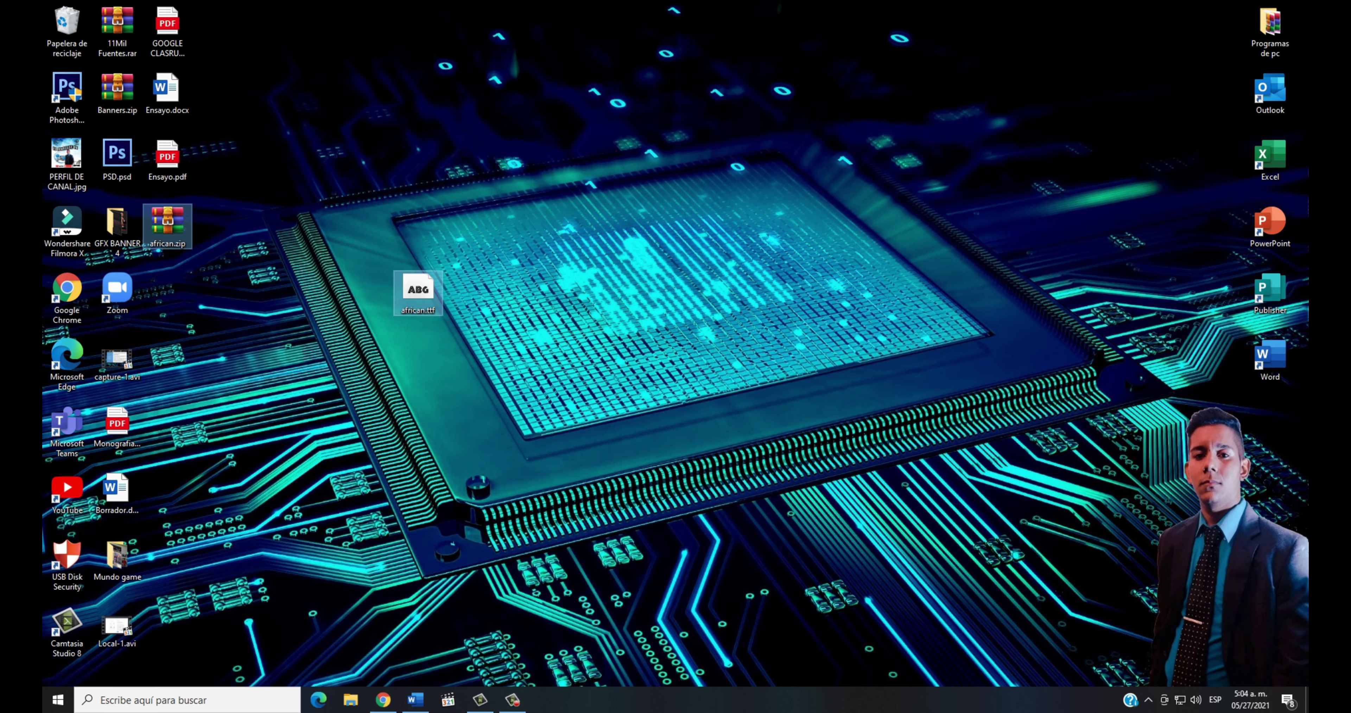
{"action": "key", "text": "Delete"}
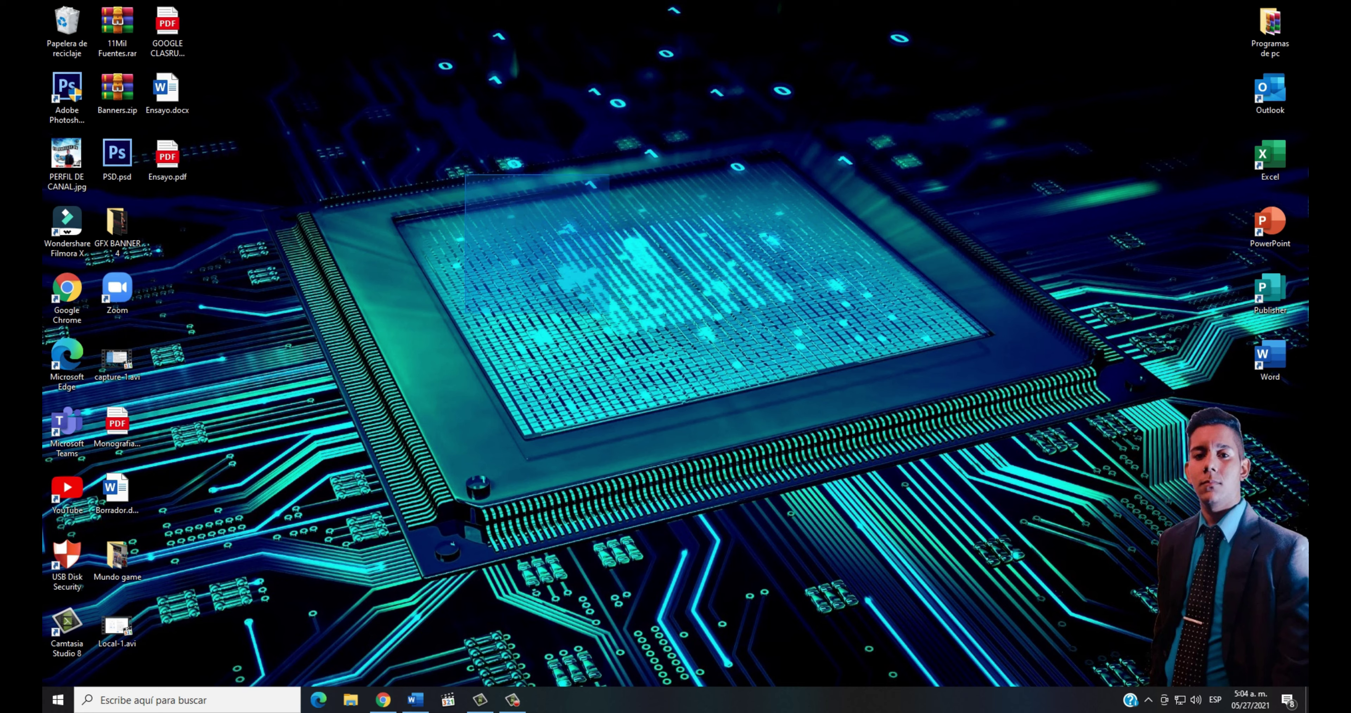